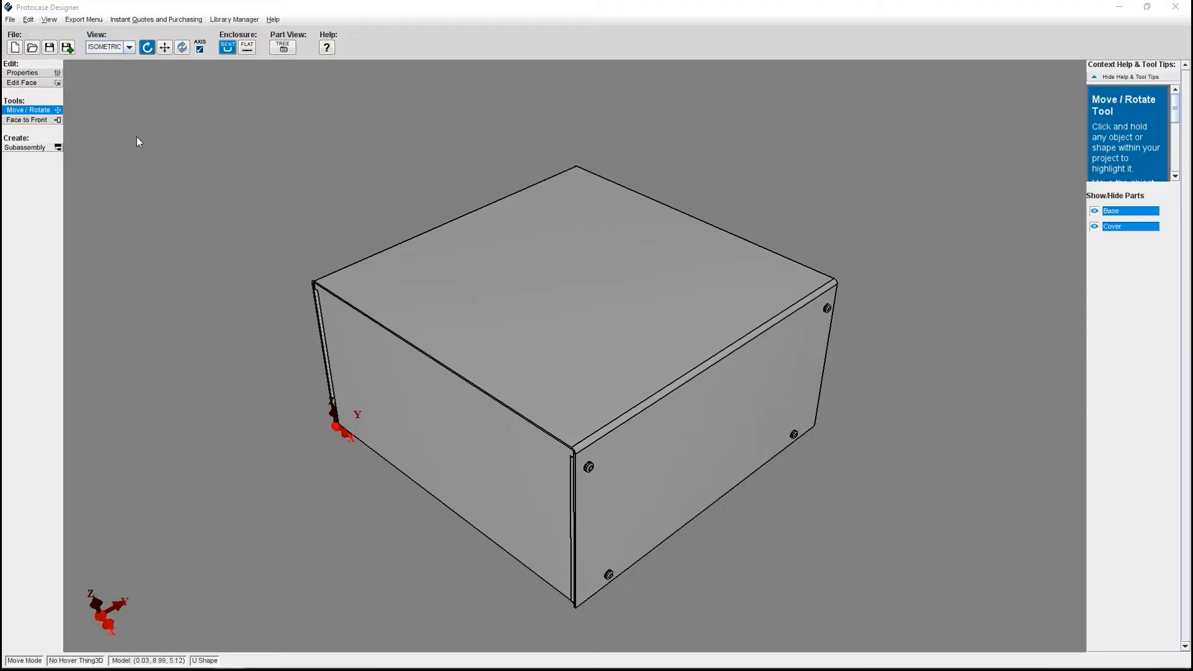
Open the enclosure's front face for editing, show the grid and turn on grid snapping.
left_click(50, 90)
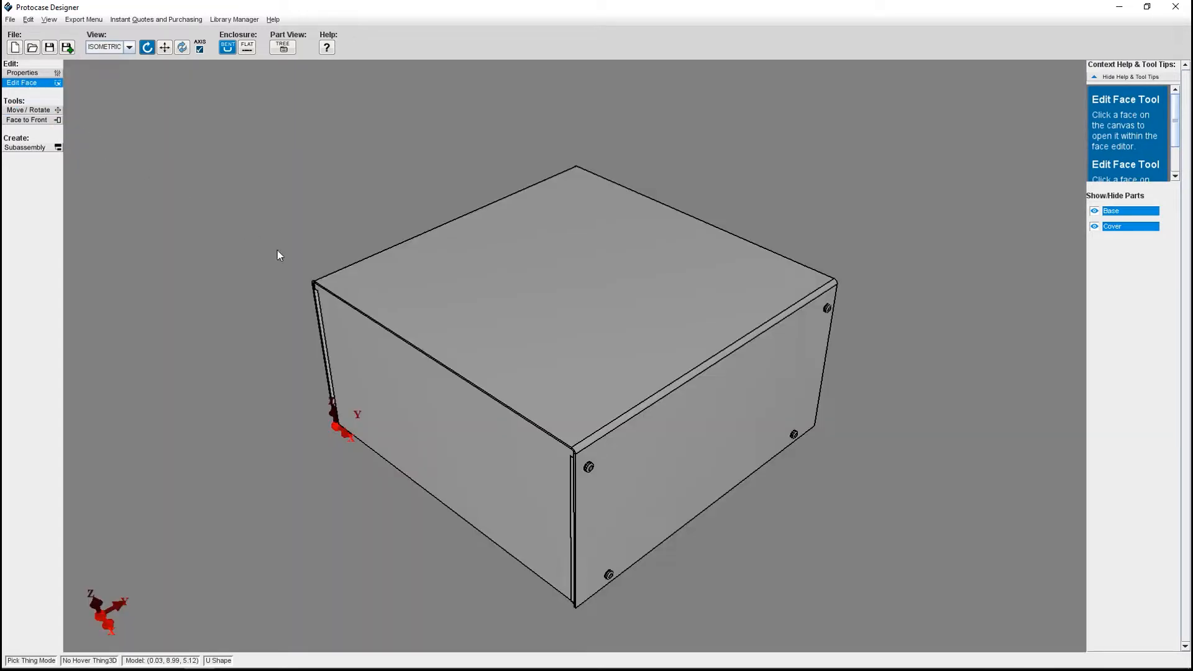
left_click(398, 385)
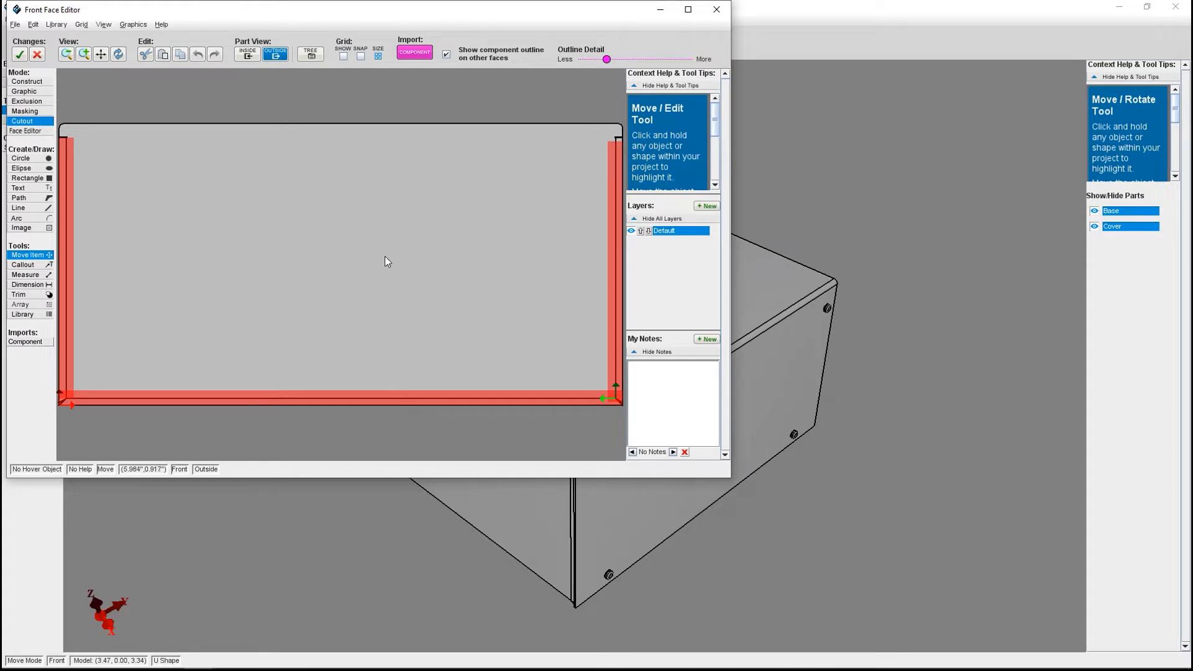
left_click(343, 57)
left_click(343, 57)
left_click(343, 57)
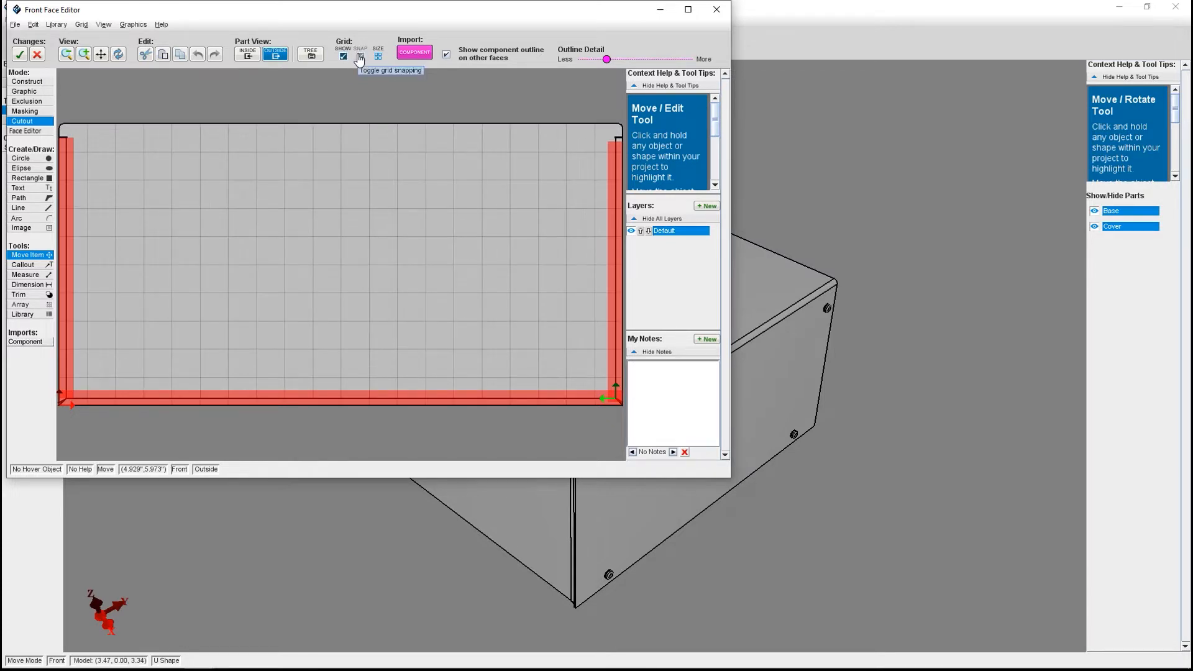
left_click(360, 56)
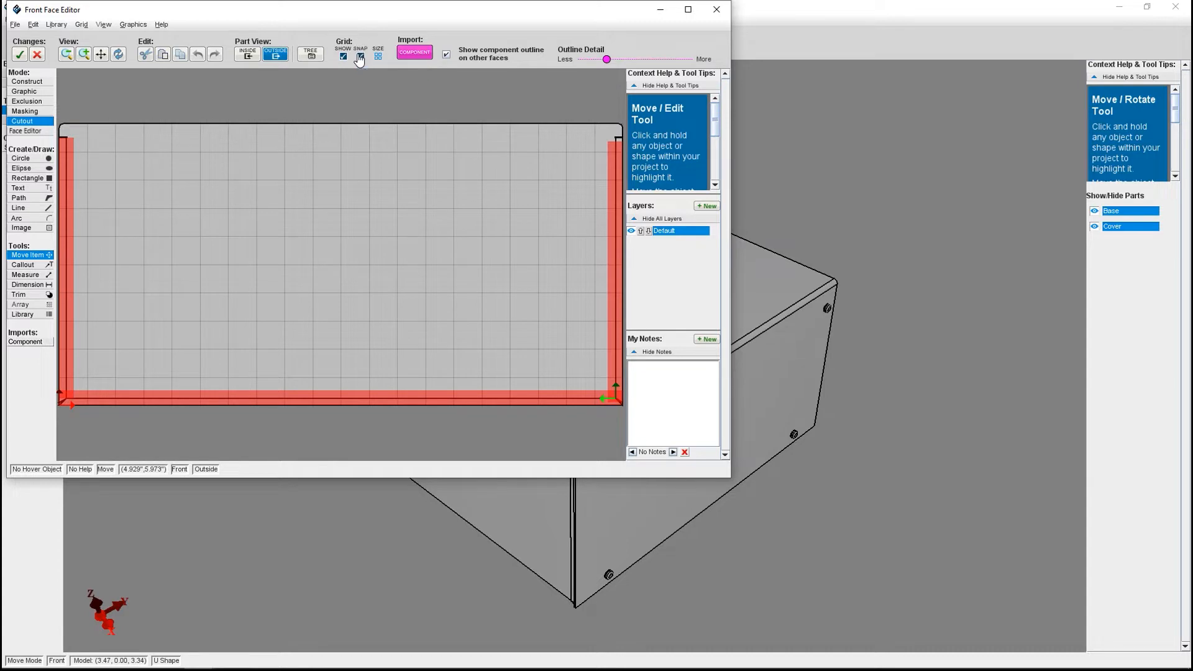
Draw a circular cutout 1 inch in diameter snapped to the grid on the front face, and move it toward the face's center.
left_click(48, 158)
mouse_move(202, 180)
left_mouse_down()
mouse_move(231, 181)
mouse_move(221, 176)
mouse_move(263, 200)
mouse_move(264, 231)
mouse_move(321, 233)
left_mouse_up()
left_click(28, 254)
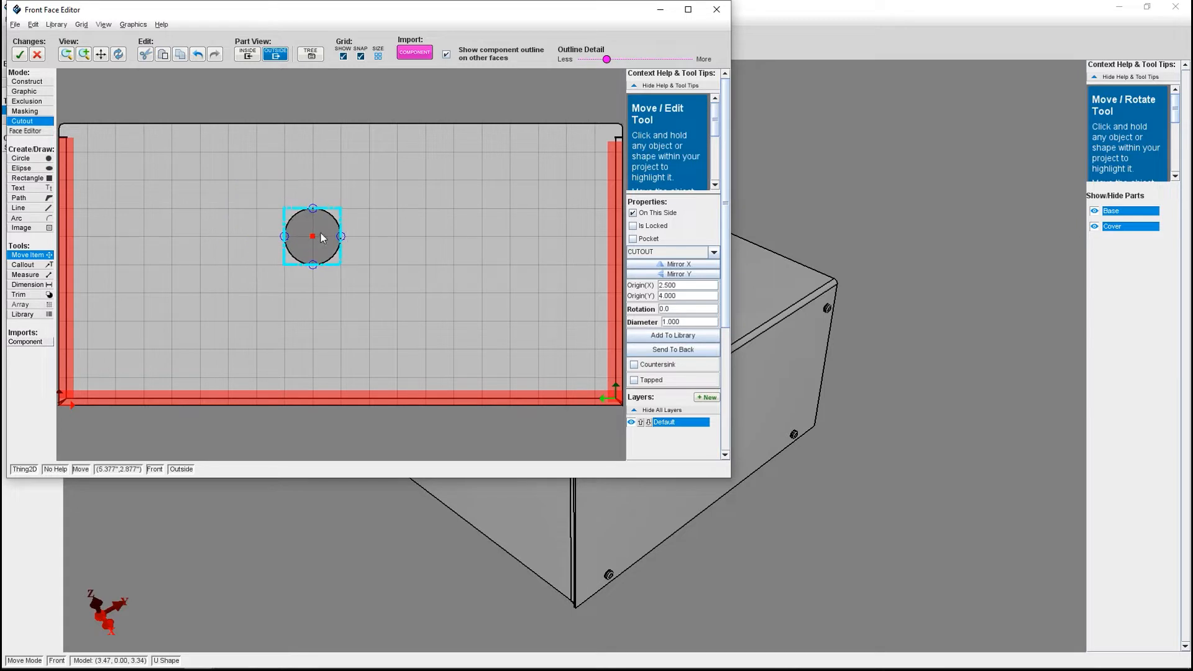
left_click(390, 96)
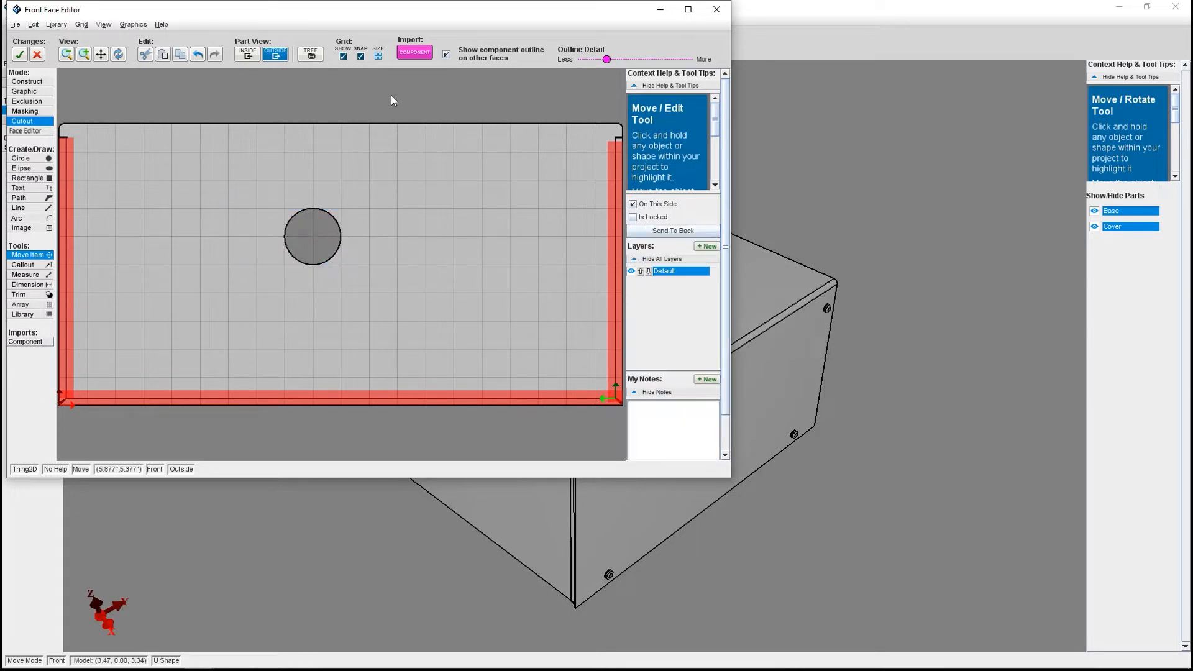
Examine the grid's width, height, offset and default-size options in the grid size settings.
left_click(377, 59)
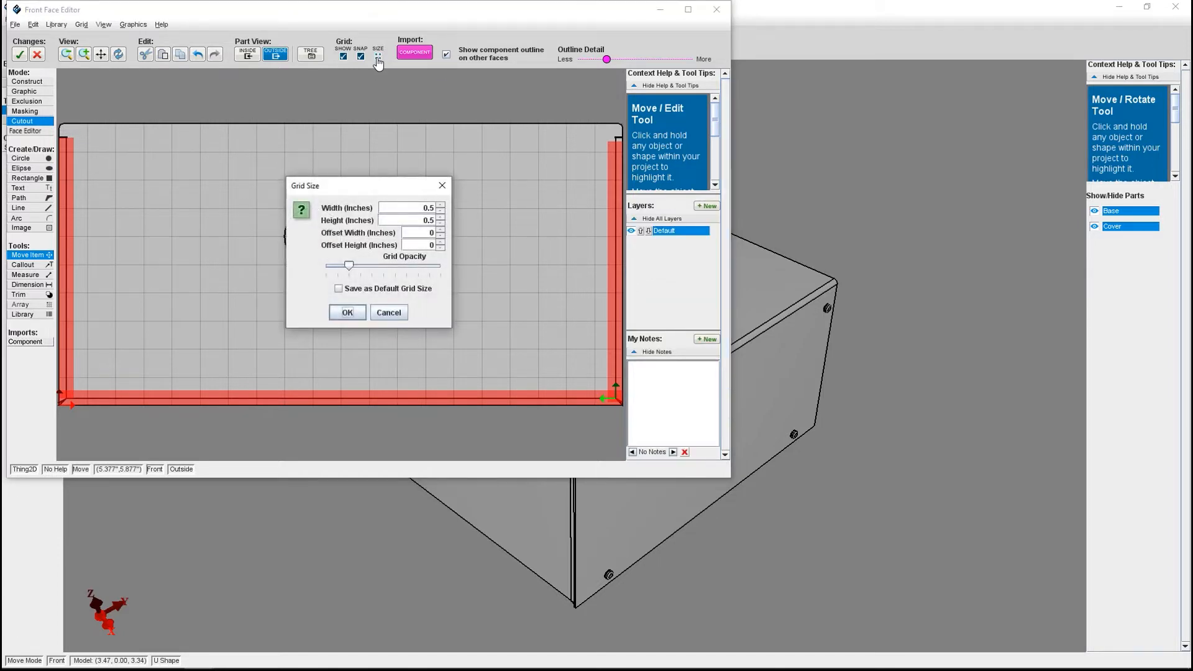
left_click_drag(412, 205, 459, 227)
left_click(357, 290)
left_click(390, 314)
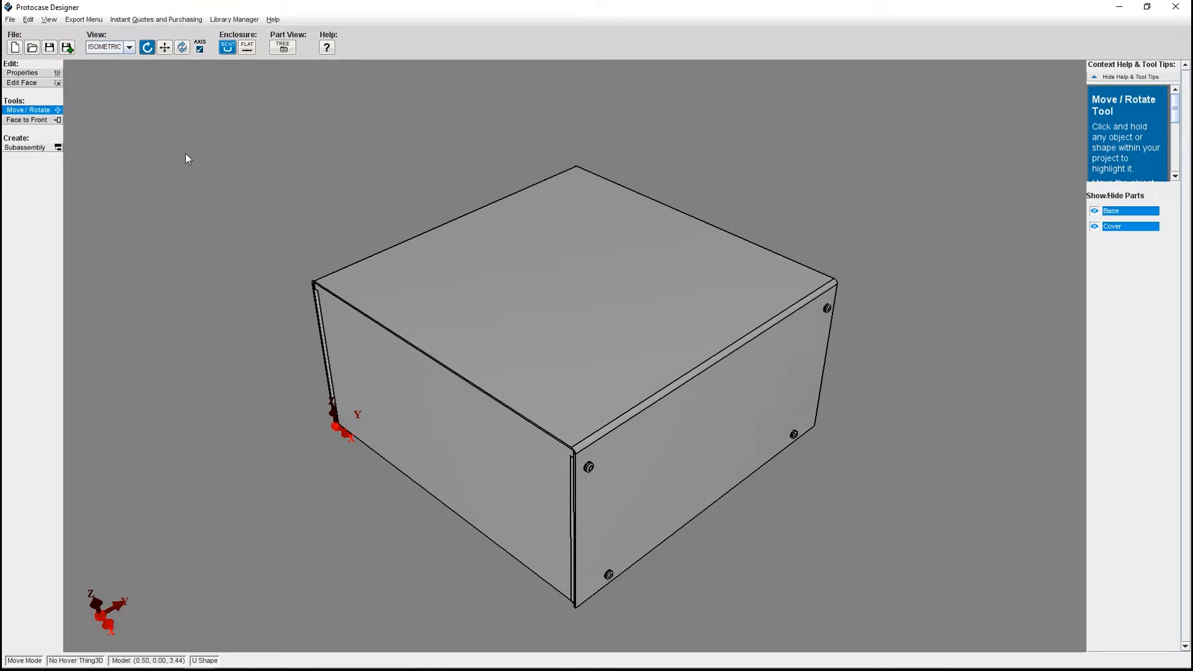
Open the enclosure's front face for editing and draw a circular cutout about 0.7 inches in diameter in its left half.
left_click(37, 85)
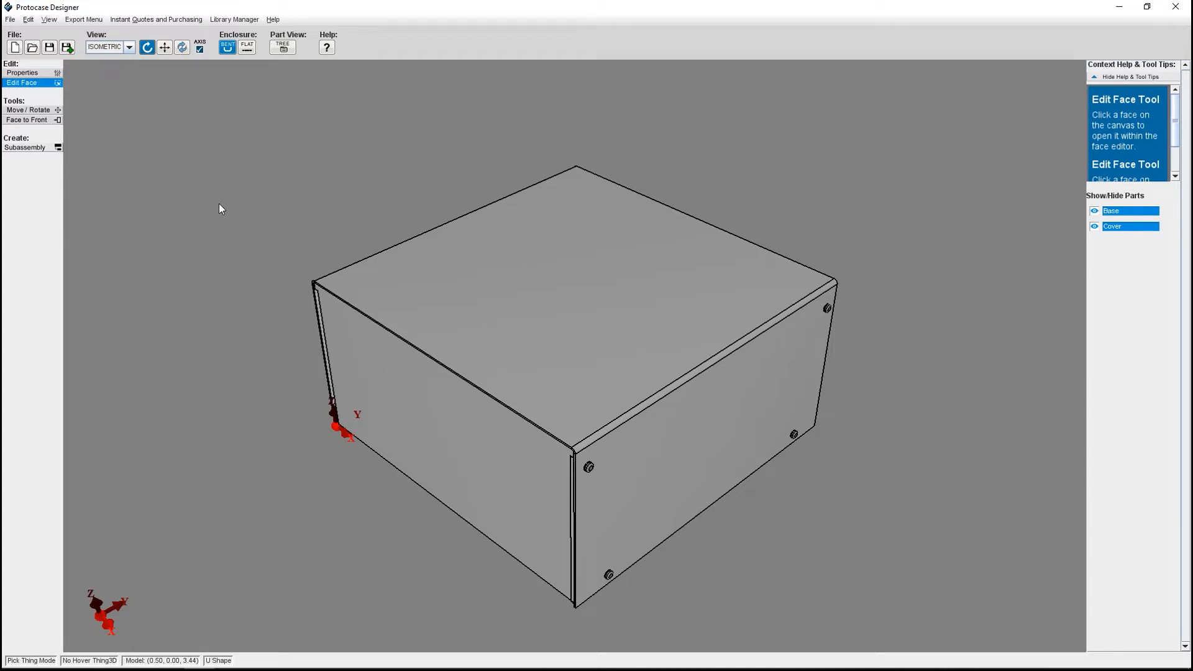
left_click(395, 366)
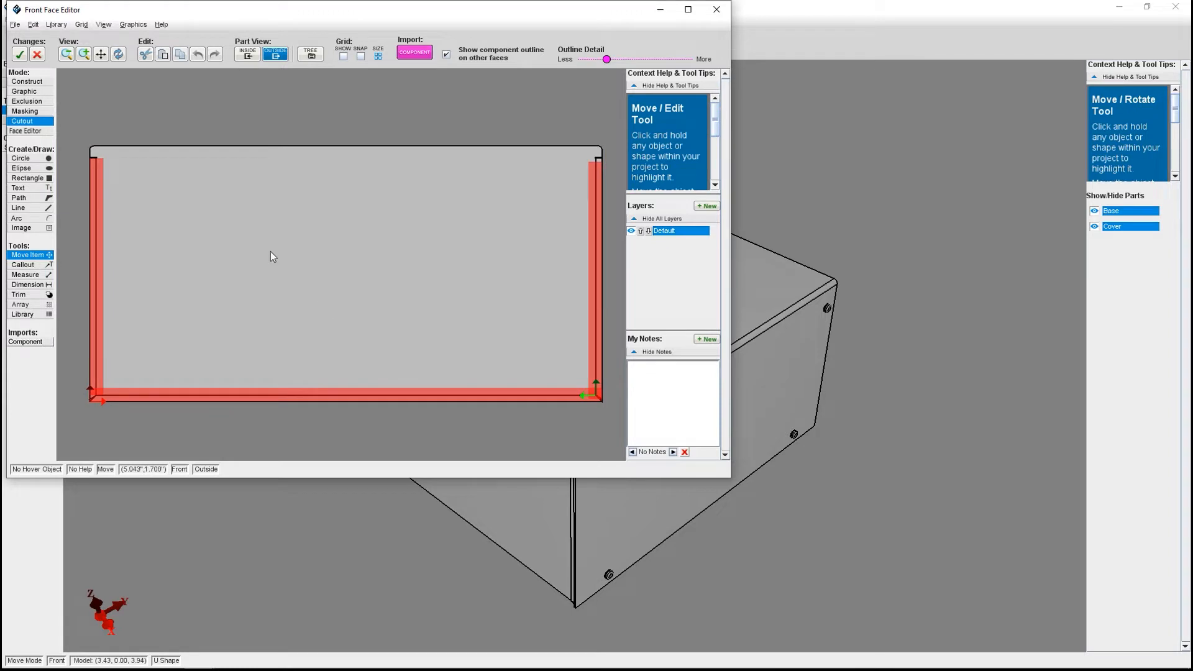
left_click(25, 158)
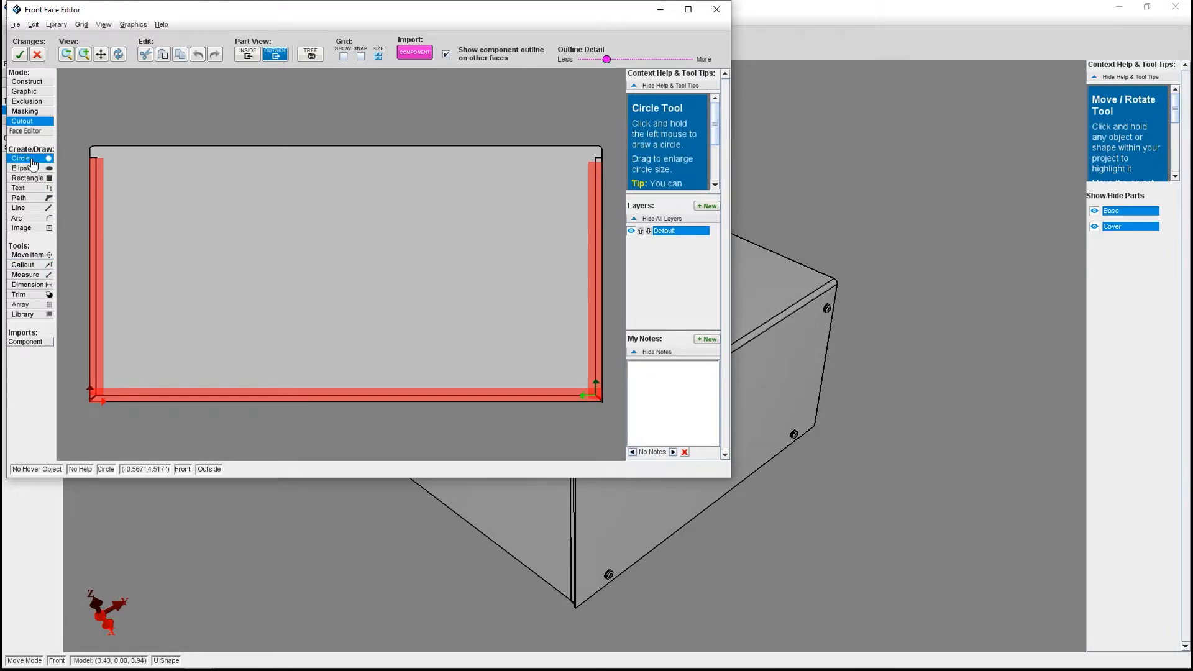
left_click_drag(273, 256, 274, 257)
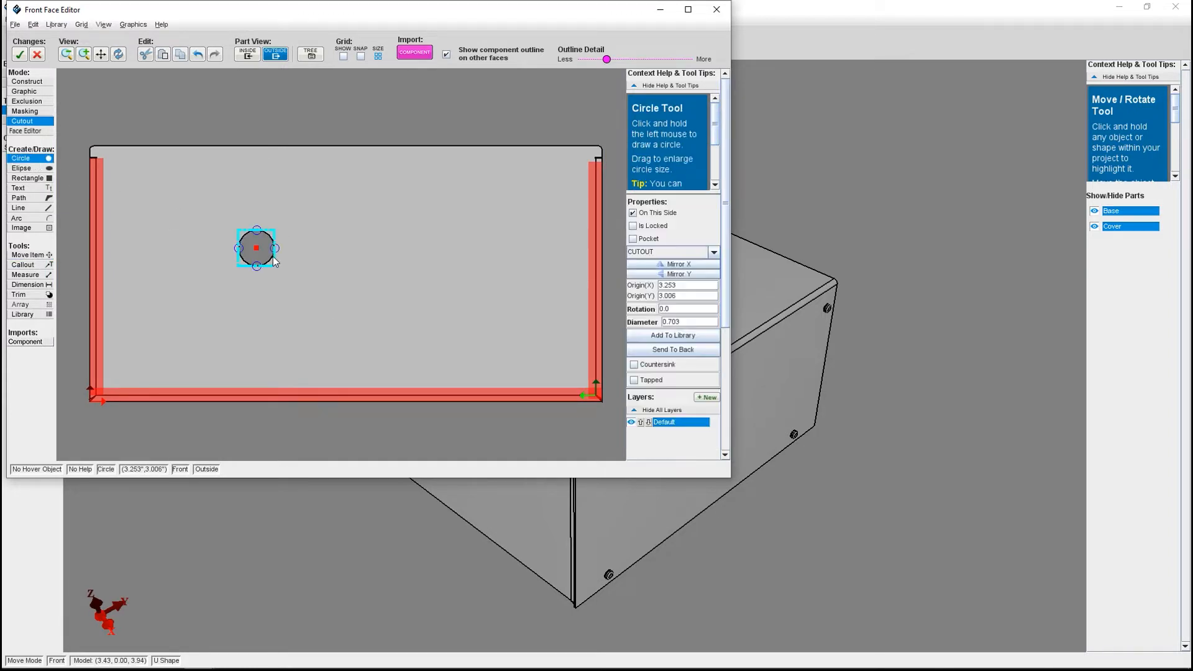
Measure from the midpoint of the face's left edge to the center of the circular cutout.
left_click(37, 276)
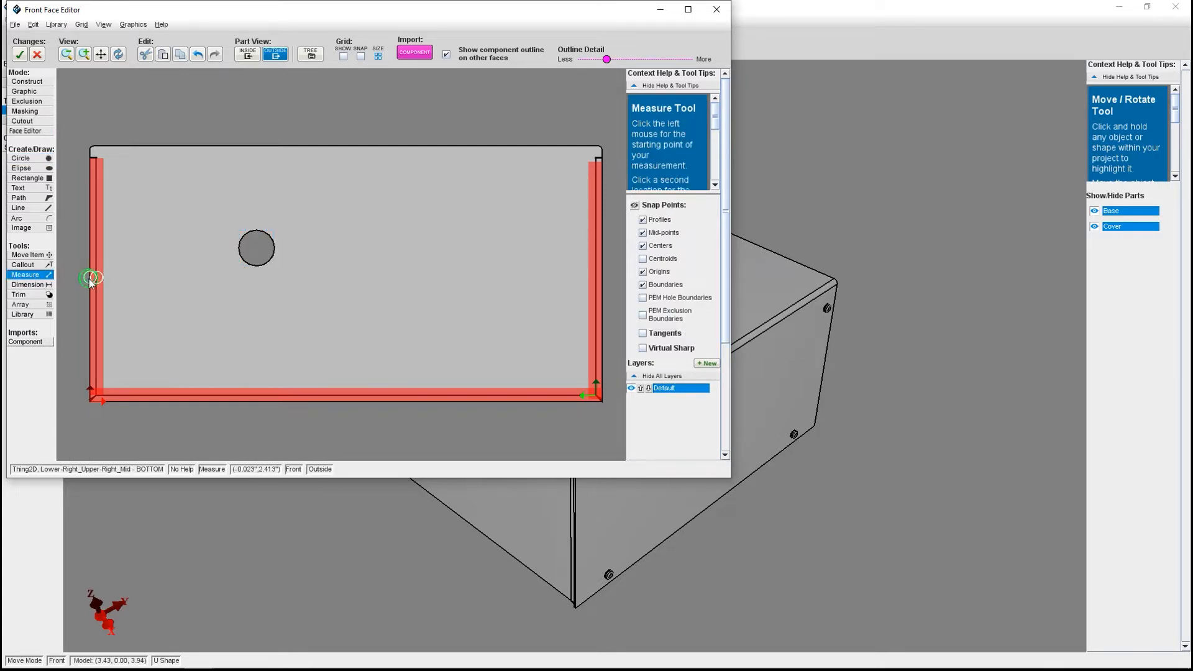
left_click(90, 278)
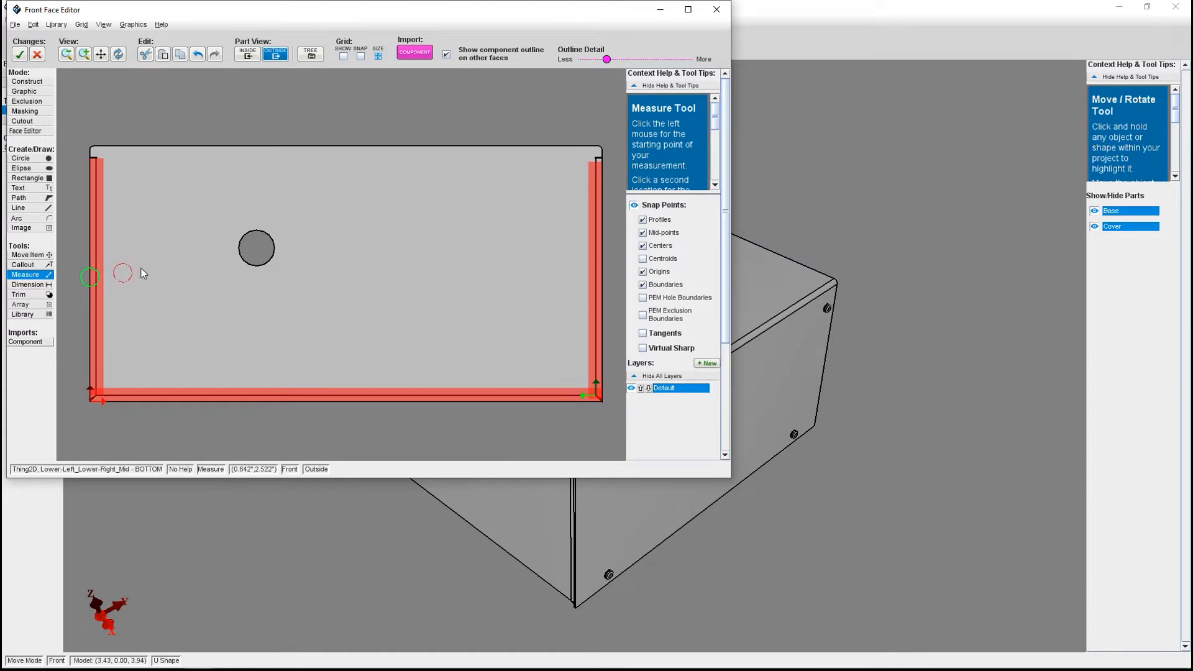
left_click(257, 249)
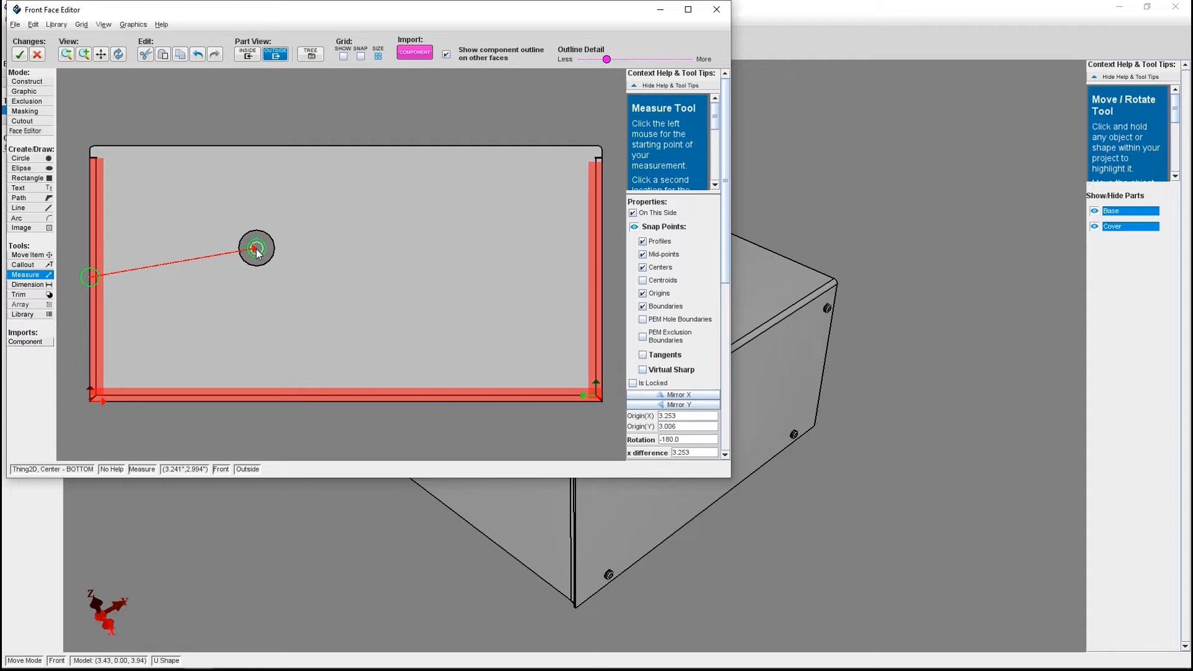
left_click_drag(731, 217, 727, 316)
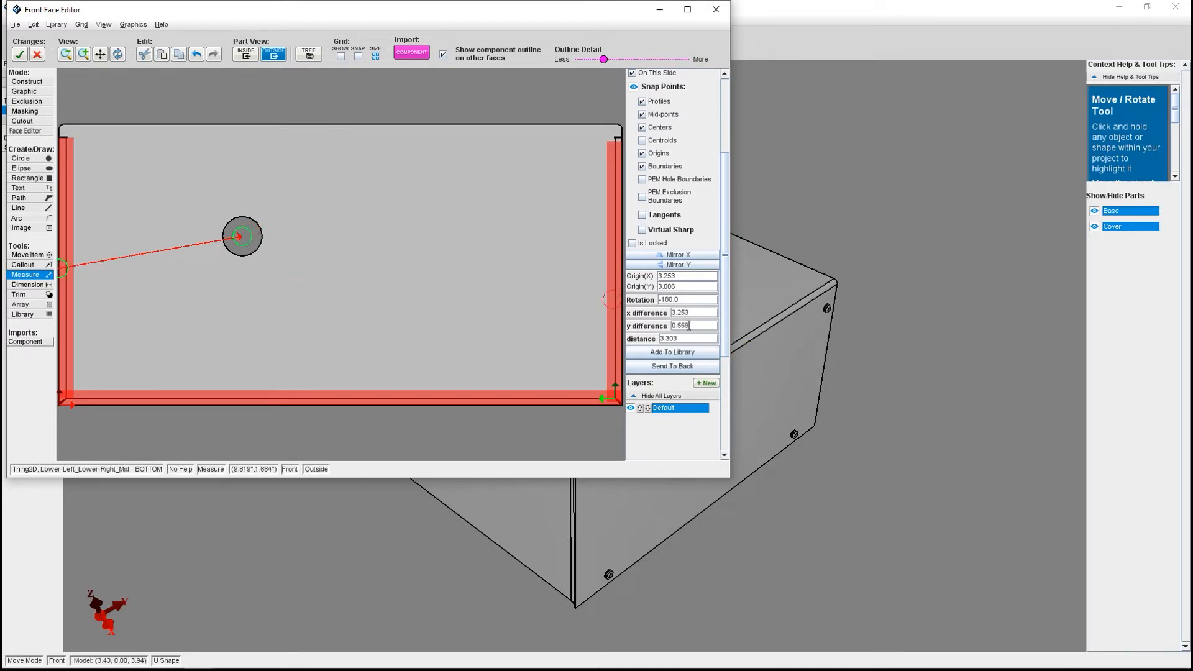
Set the measurement's x difference to 2.000 and y difference to 0 to reposition the circle, and accept the face changes.
left_click_drag(695, 314, 670, 314)
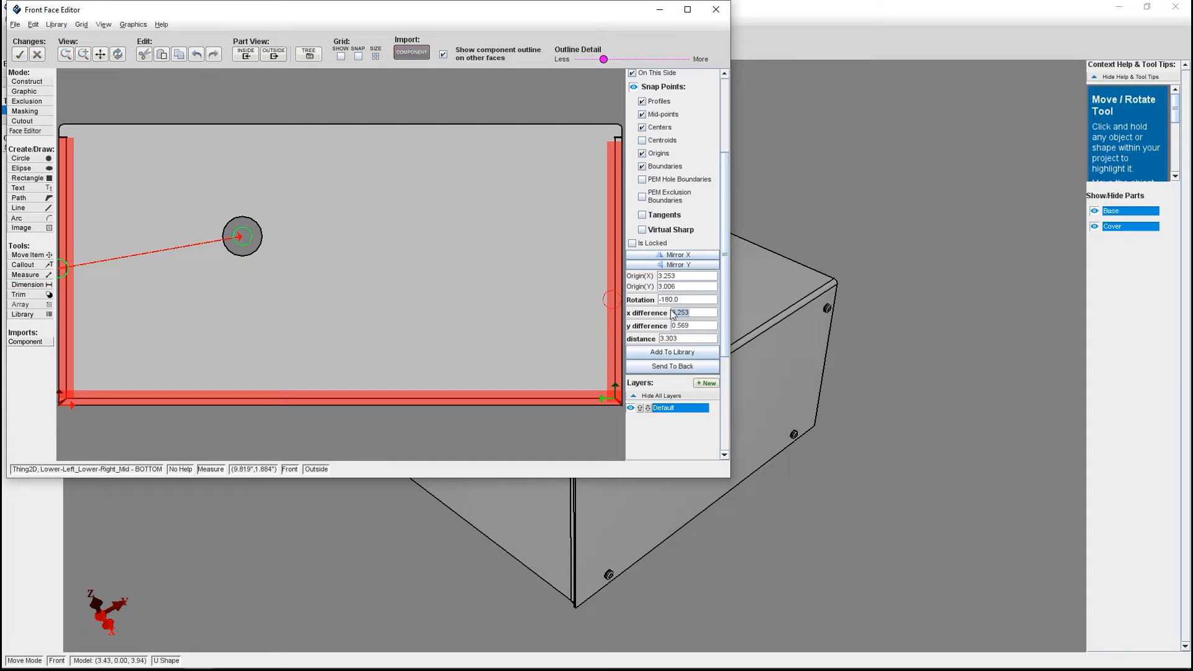
type("2.000")
key("Return")
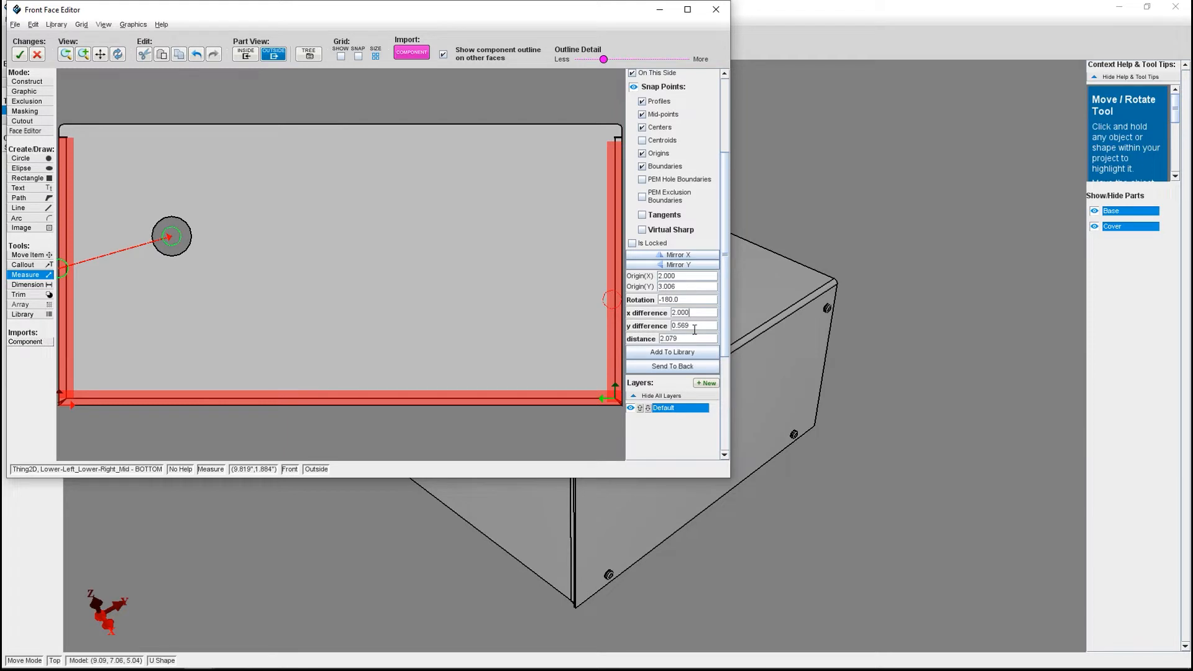
left_click_drag(702, 326, 667, 323)
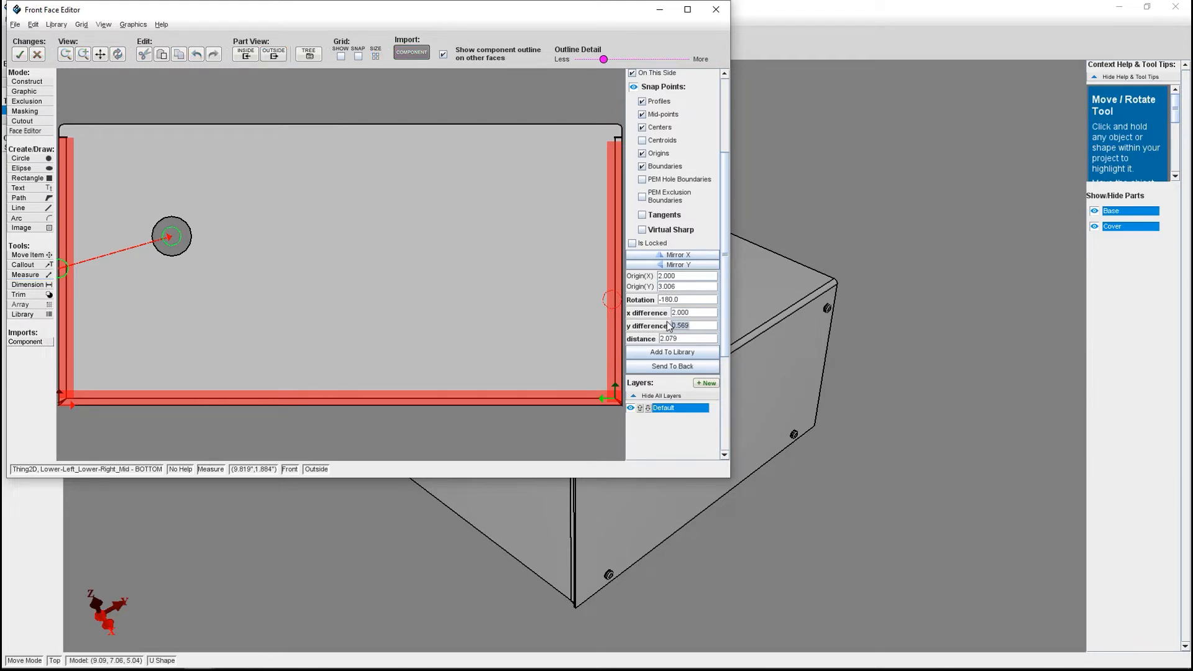
type("0")
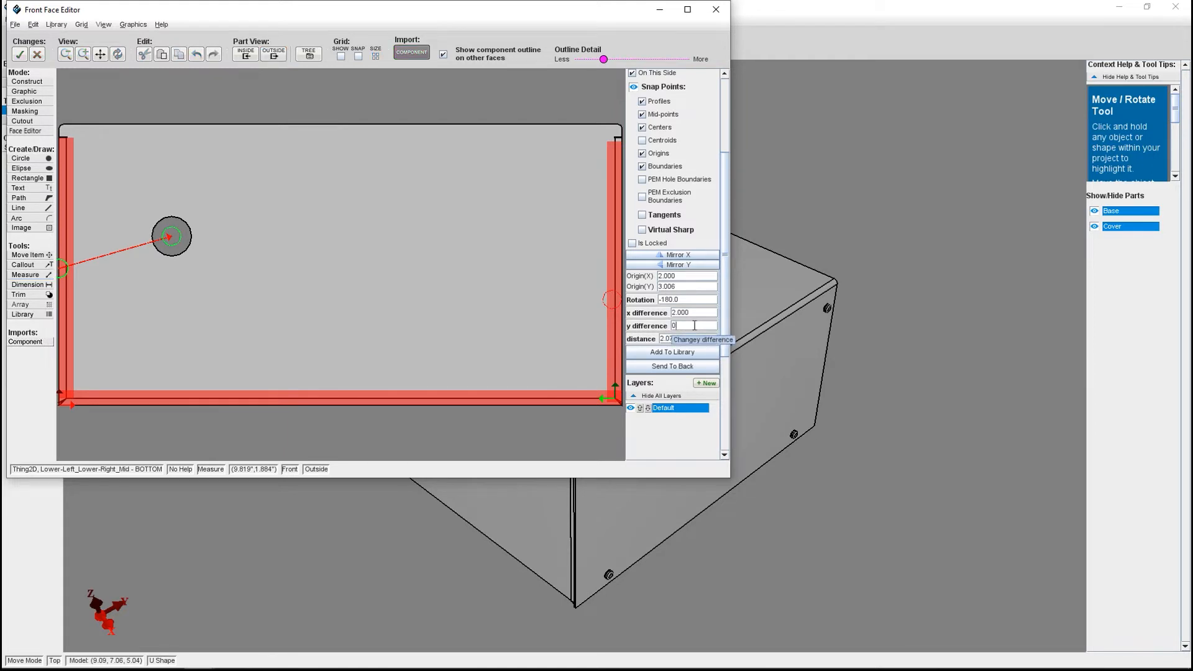
key("Return")
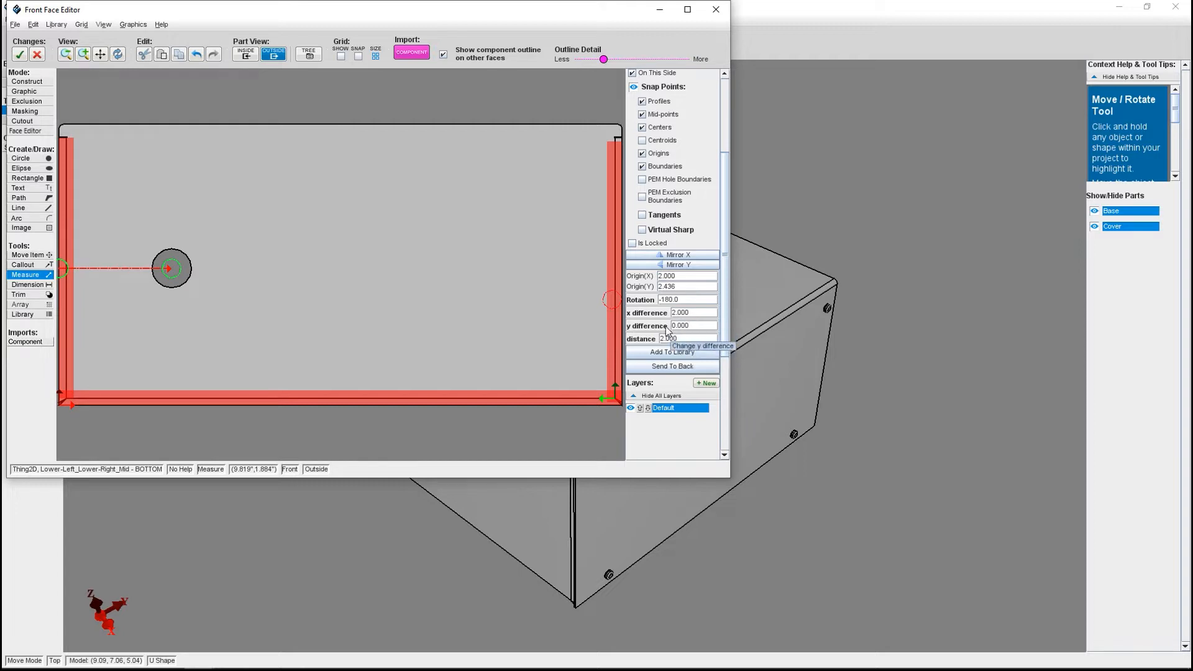
left_click(19, 54)
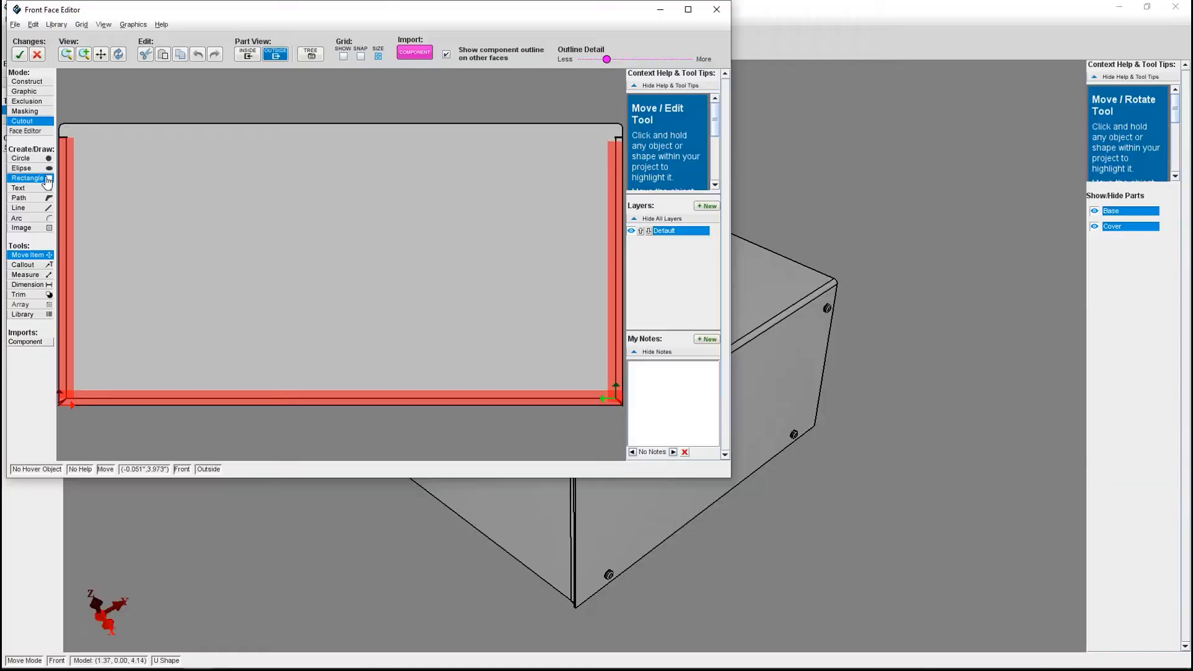
Draw a circular cutout about 0.74 inches in diameter and a rectangular cutout about 1.89 by 0.68 inches on the front face.
left_click(30, 159)
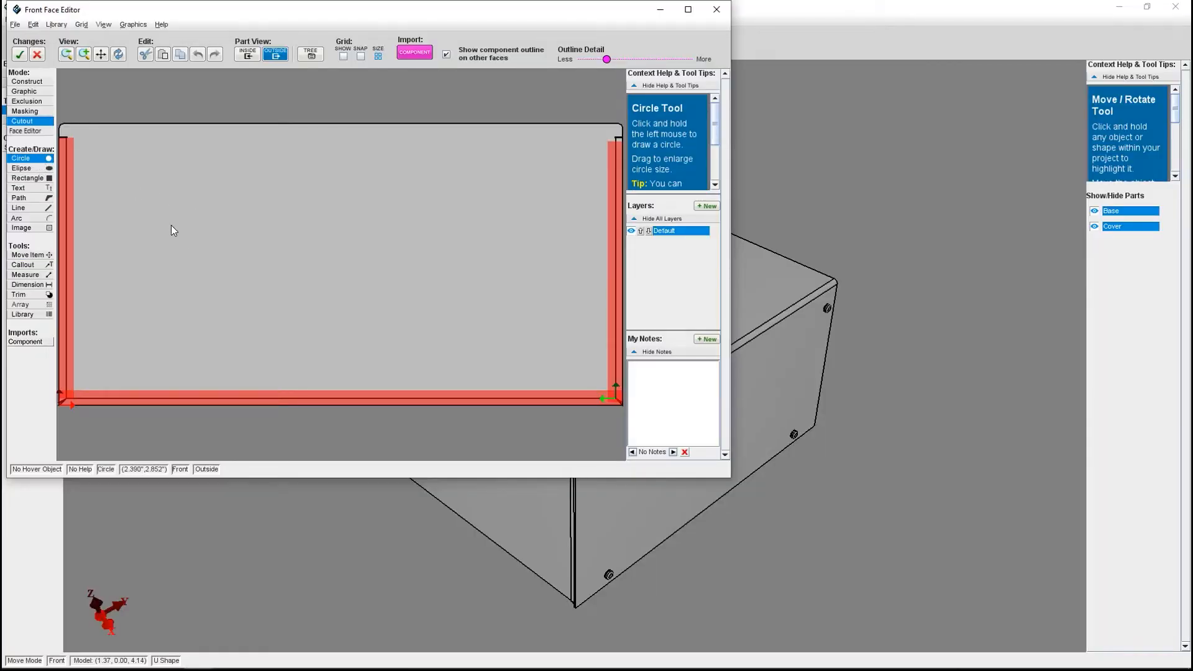
left_click_drag(189, 237, 191, 238)
left_click(28, 177)
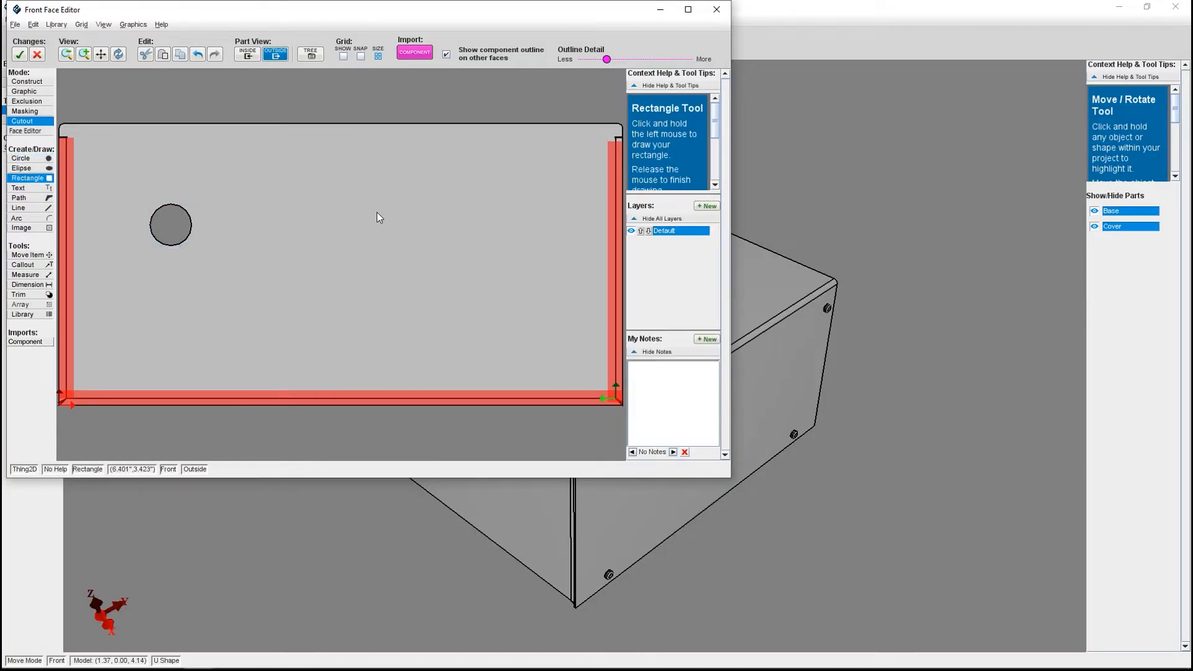
left_click_drag(411, 206, 457, 179)
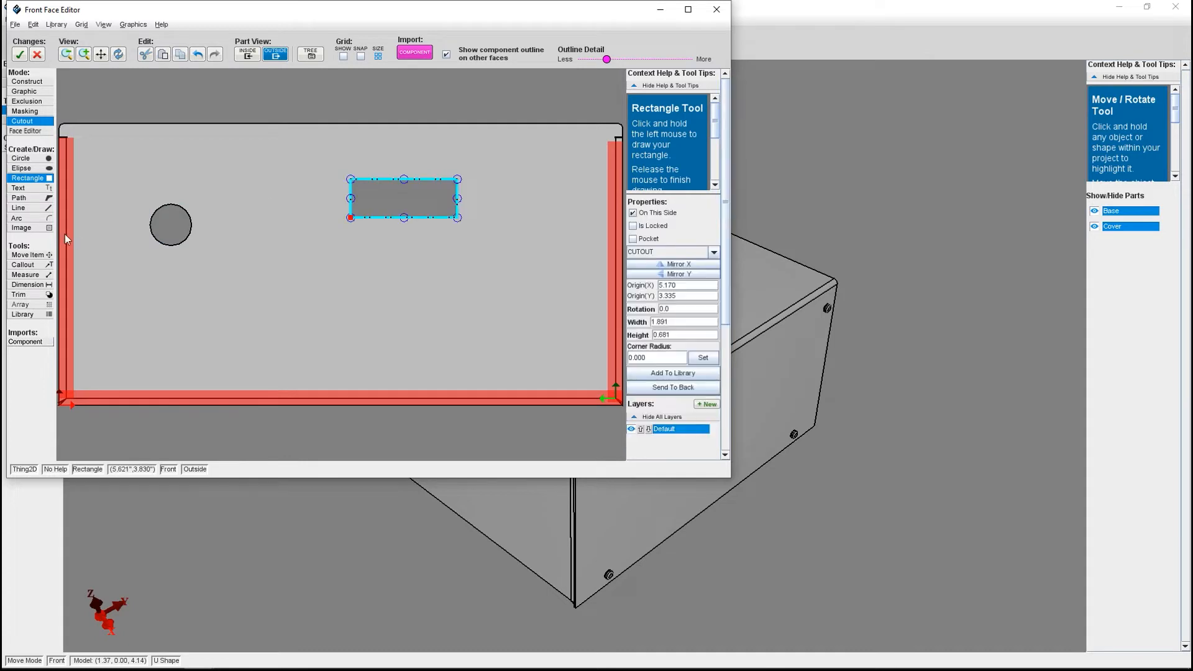
Draw a nearly horizontal line cutout about 2.25 inches long below the rectangular cutout.
left_click(41, 209)
left_click_drag(417, 297, 488, 296)
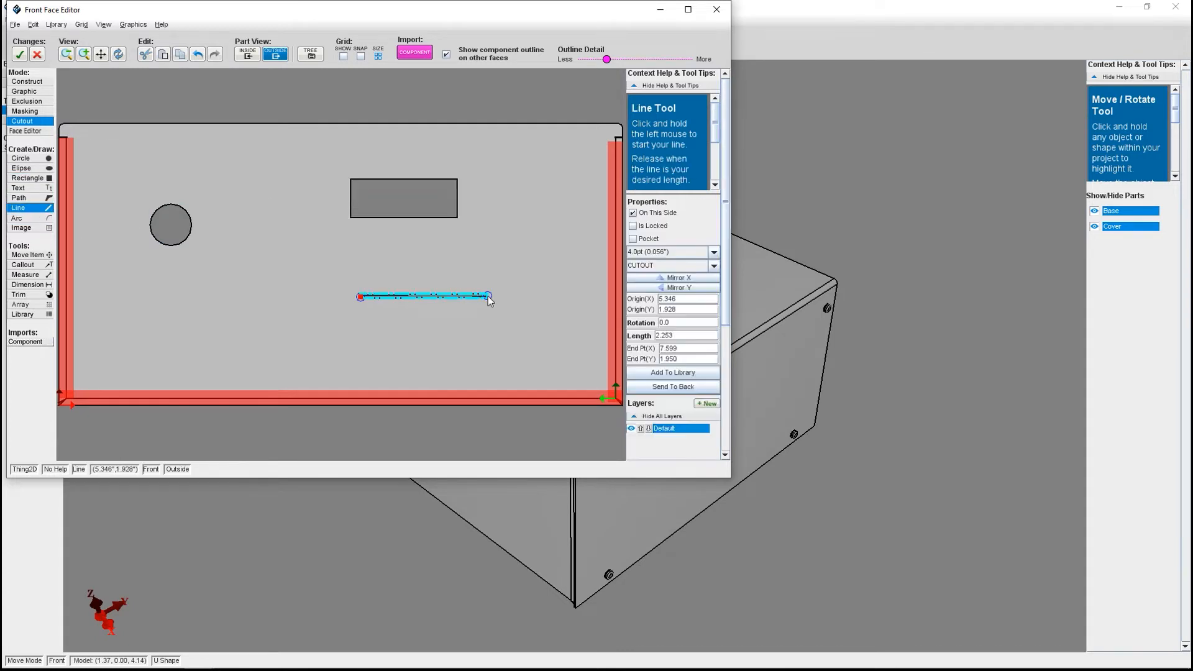
left_click(28, 254)
left_click(310, 366)
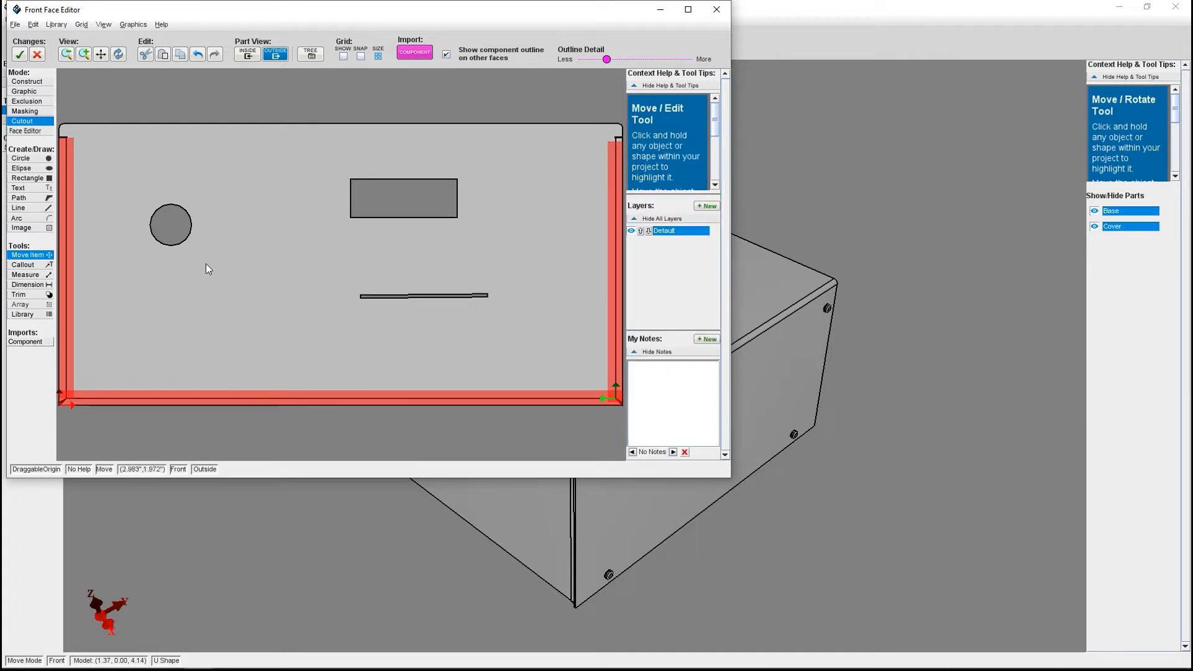
Set the circular cutout's origin to X 1.5 and Y 2 inches.
left_click(178, 238)
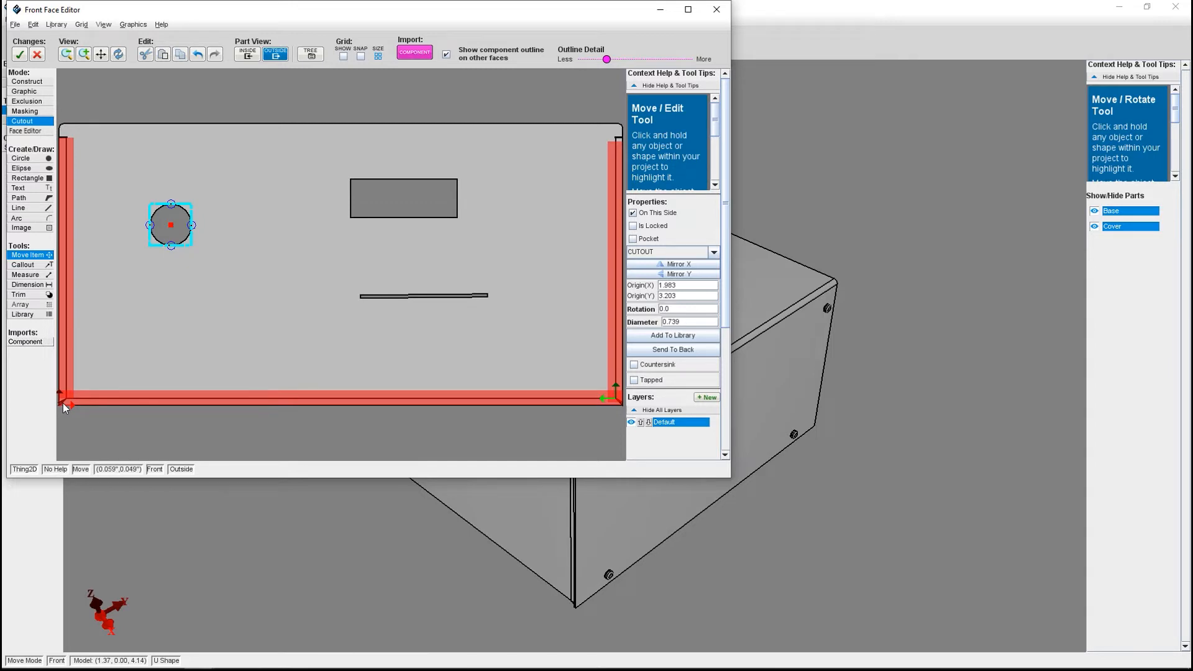
left_click(682, 297)
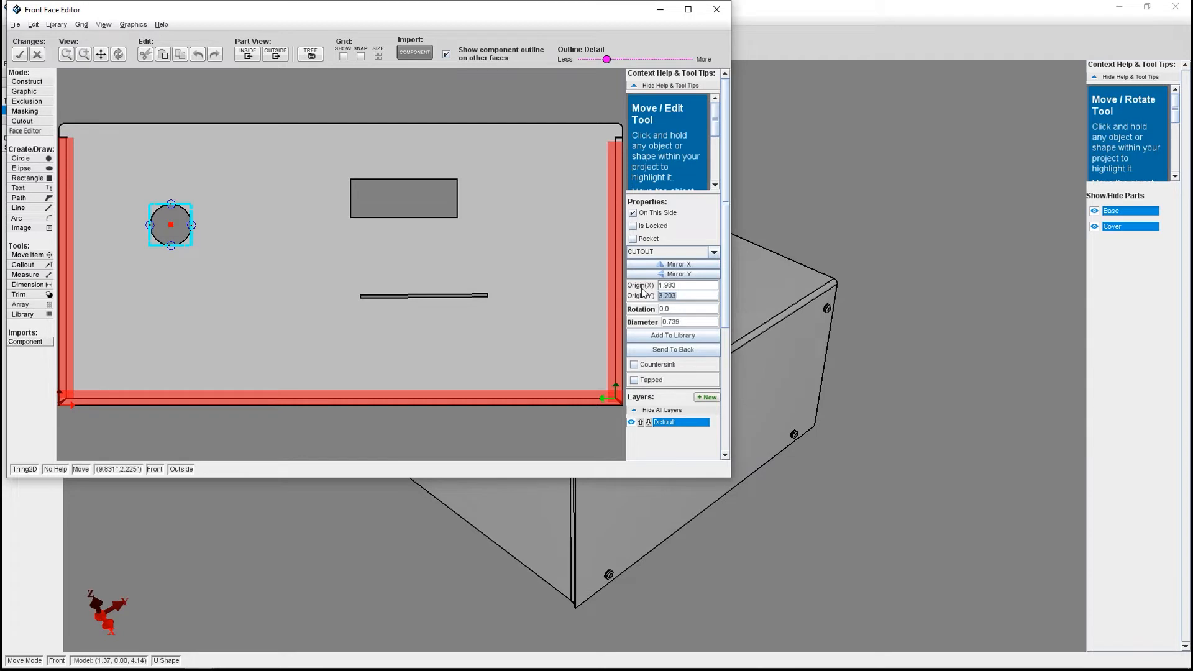
type("2")
left_click(683, 285)
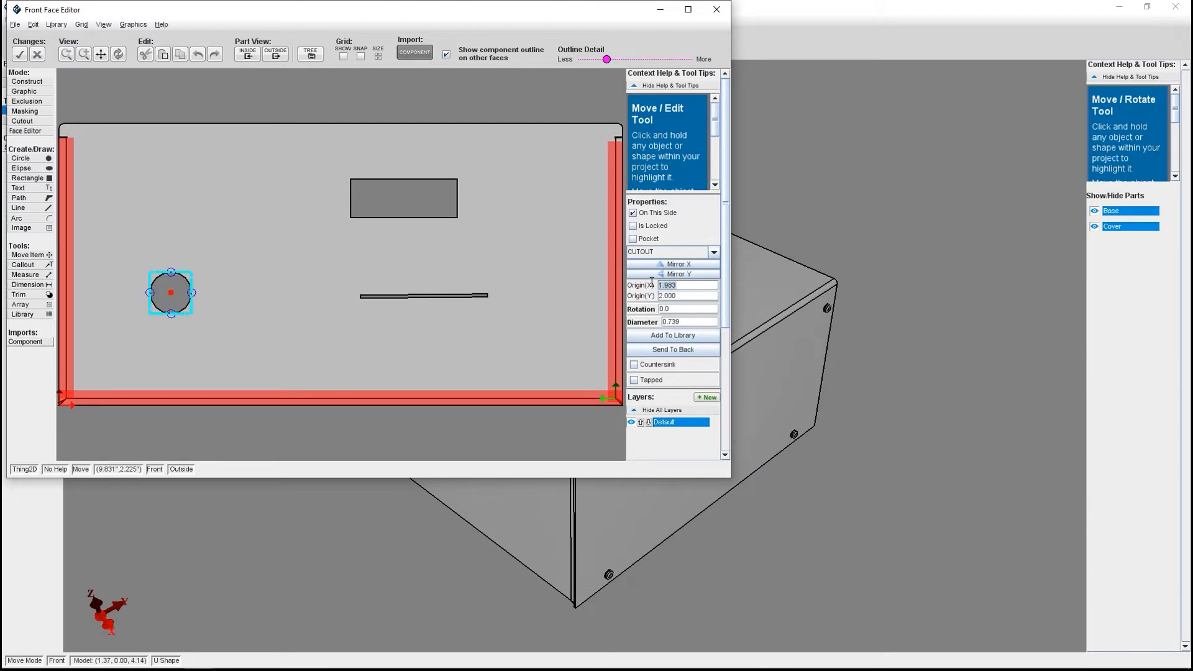
key("BackSpace")
type("1.5")
key("Return")
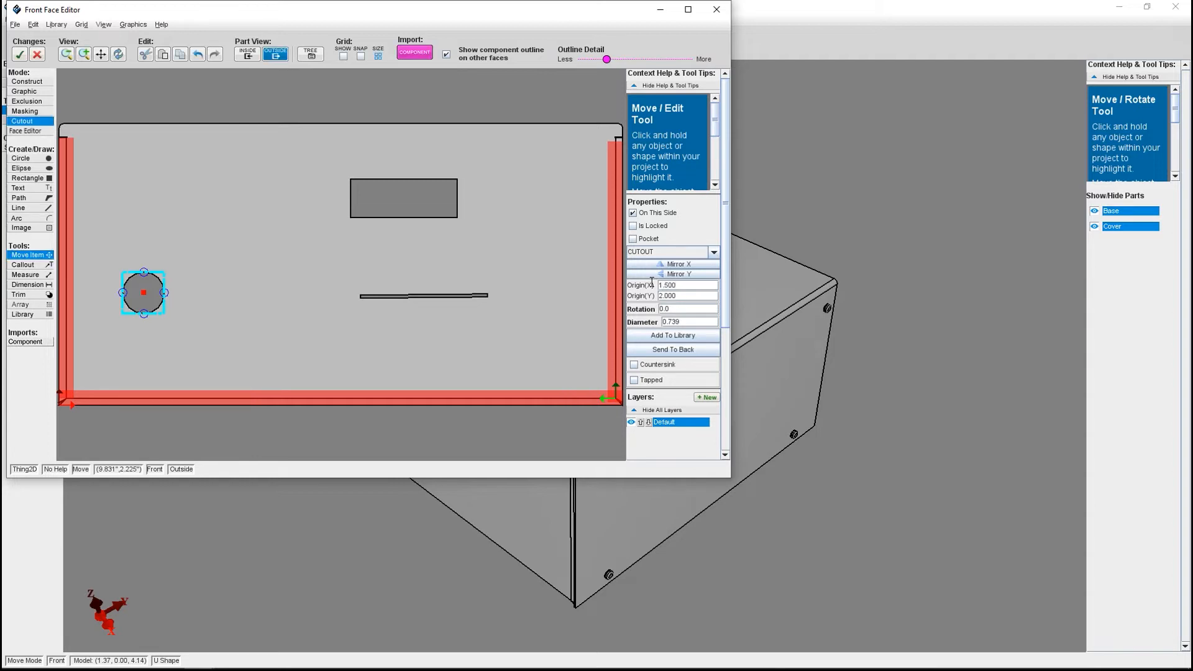
left_click(434, 275)
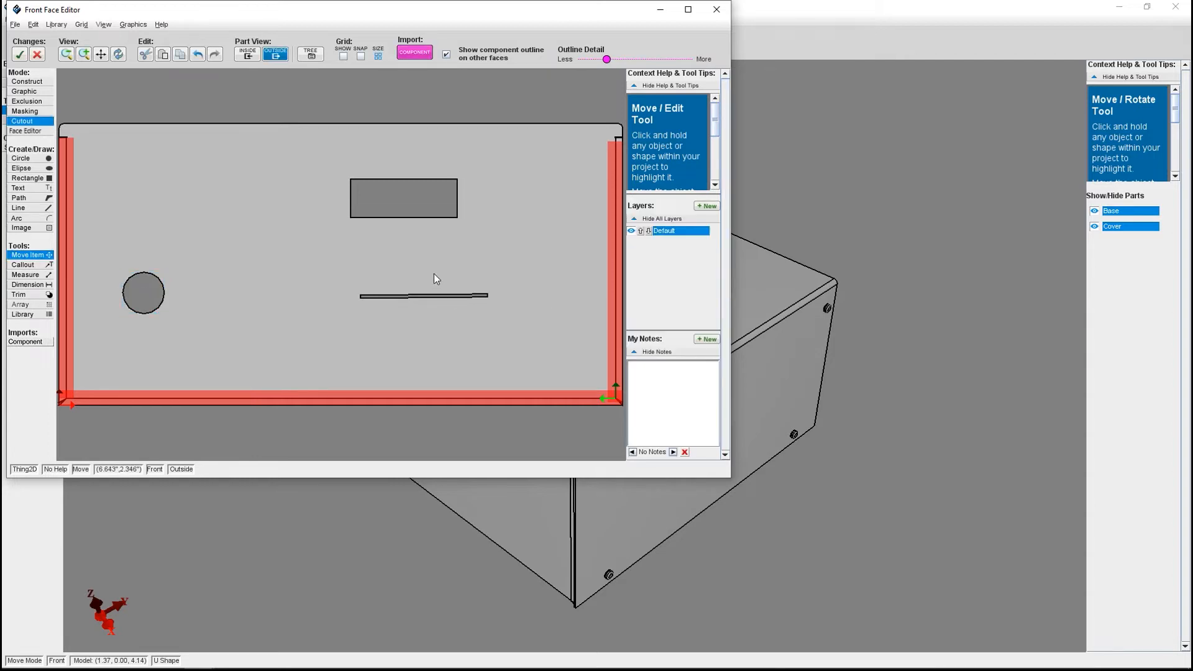
Set the rectangular cutout's origin to X 5 and Y 3.5 inches.
left_click(403, 216)
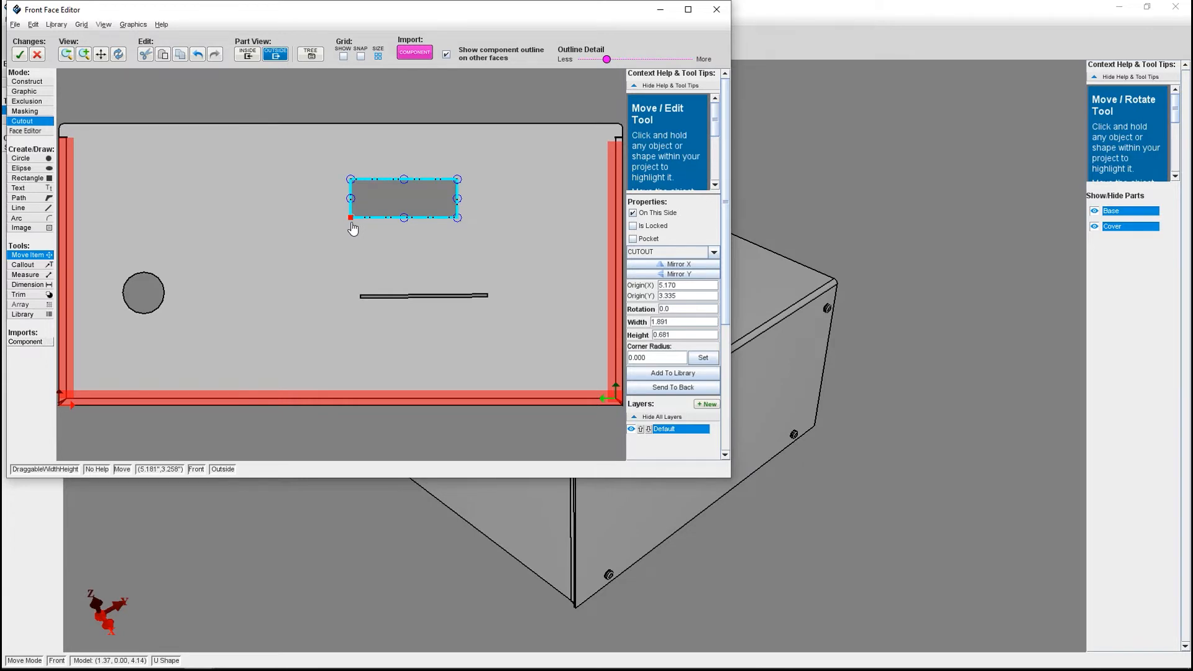
left_click_drag(691, 296, 655, 290)
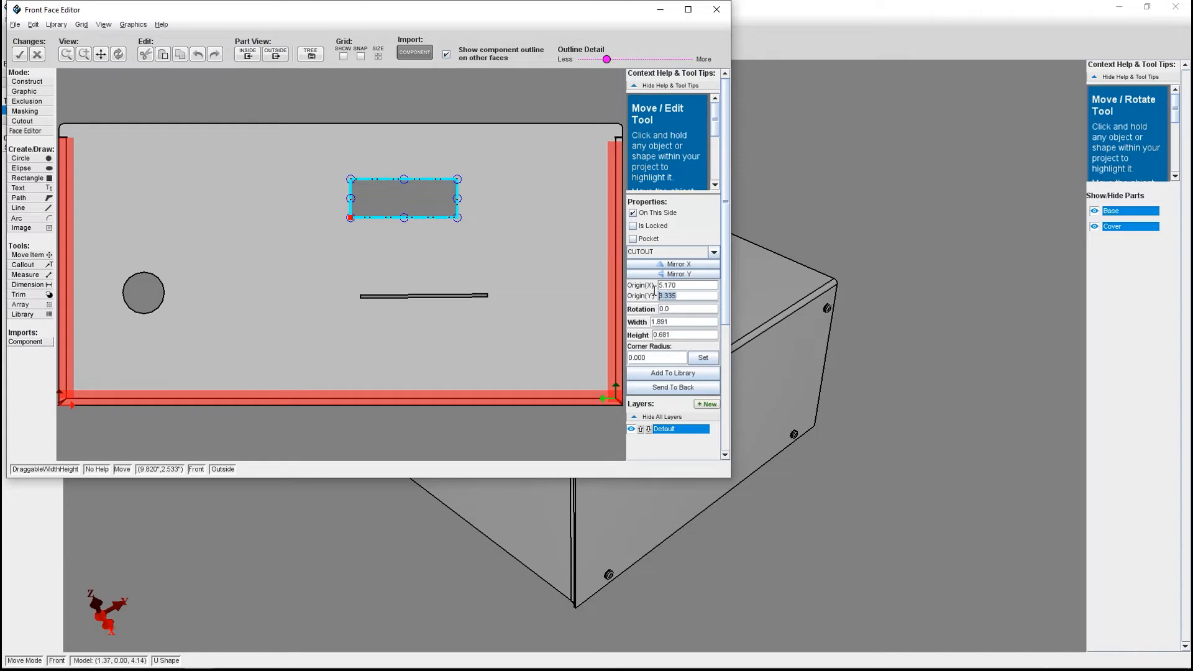
type("3.5")
key("Return")
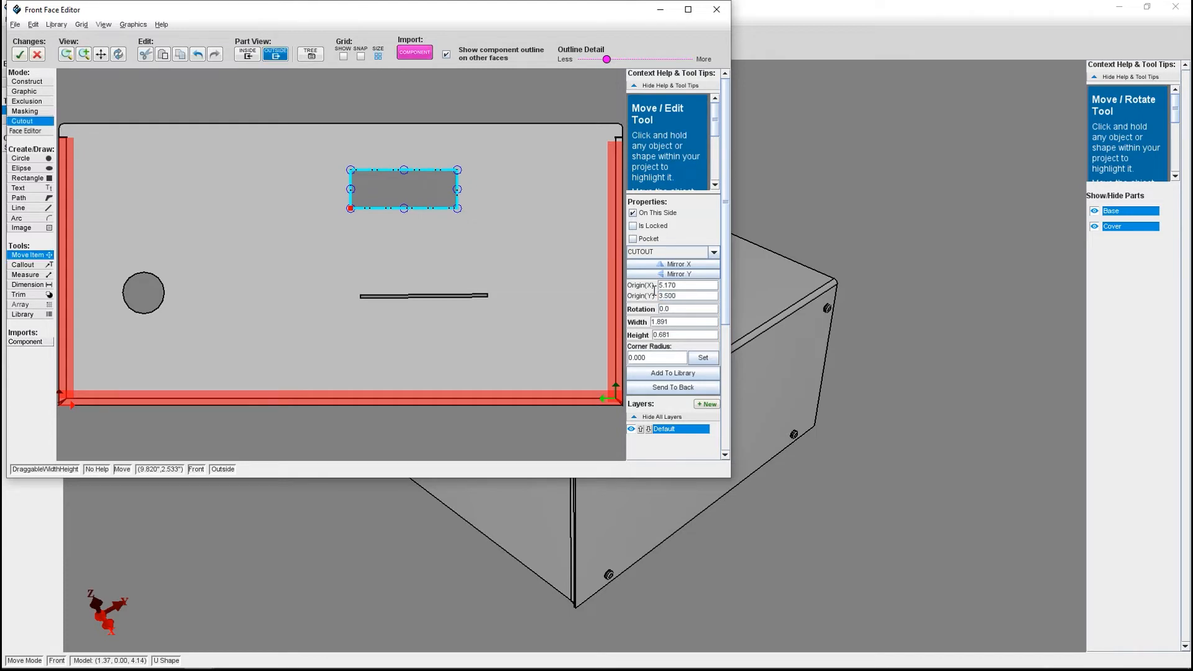
left_click_drag(715, 285, 636, 274)
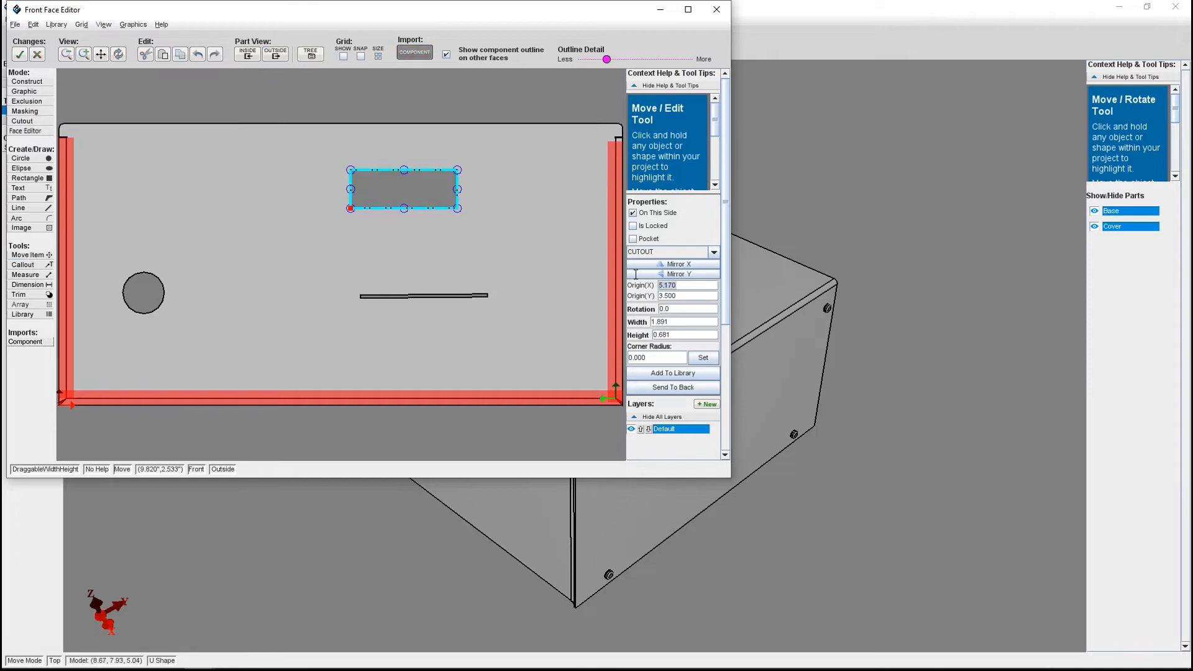
type("5")
key("Return")
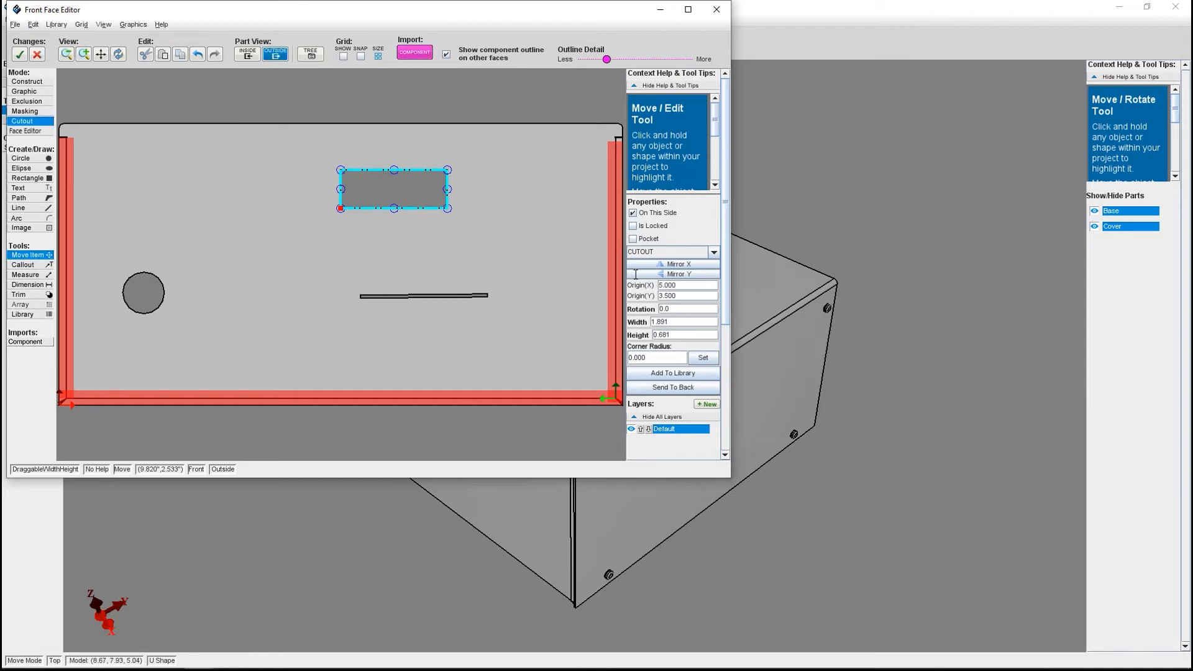
left_click(480, 282)
left_click(407, 296)
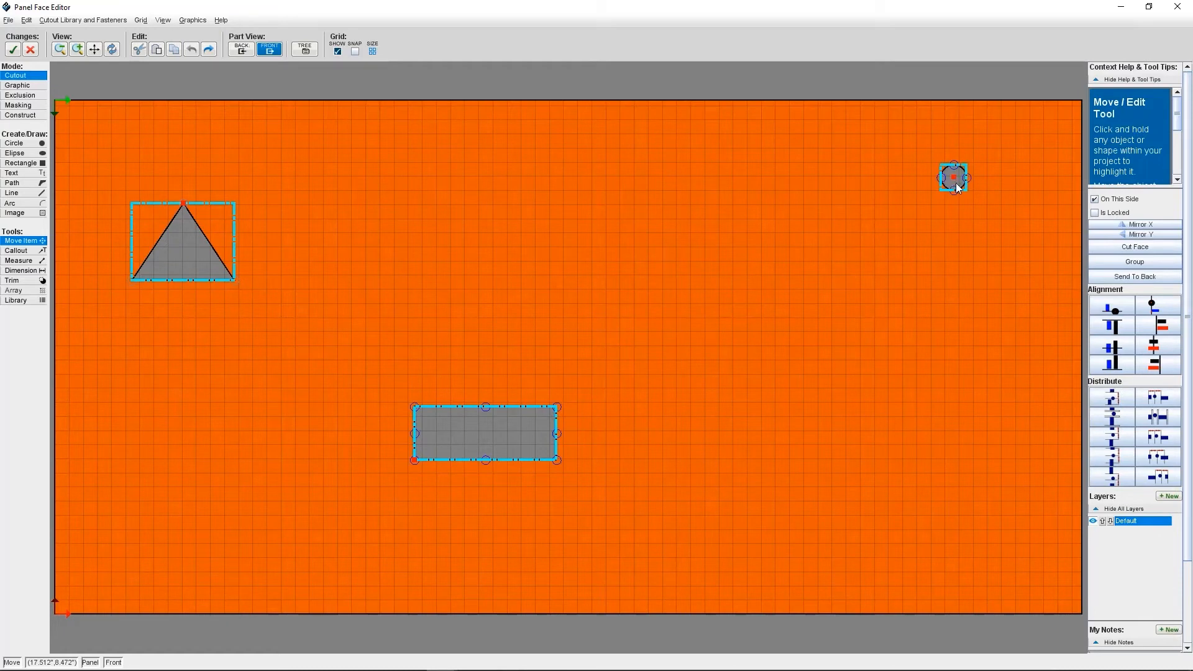
Align the left sides of the triangular, rectangular and circular cutouts on the orange panel.
left_click(1168, 331)
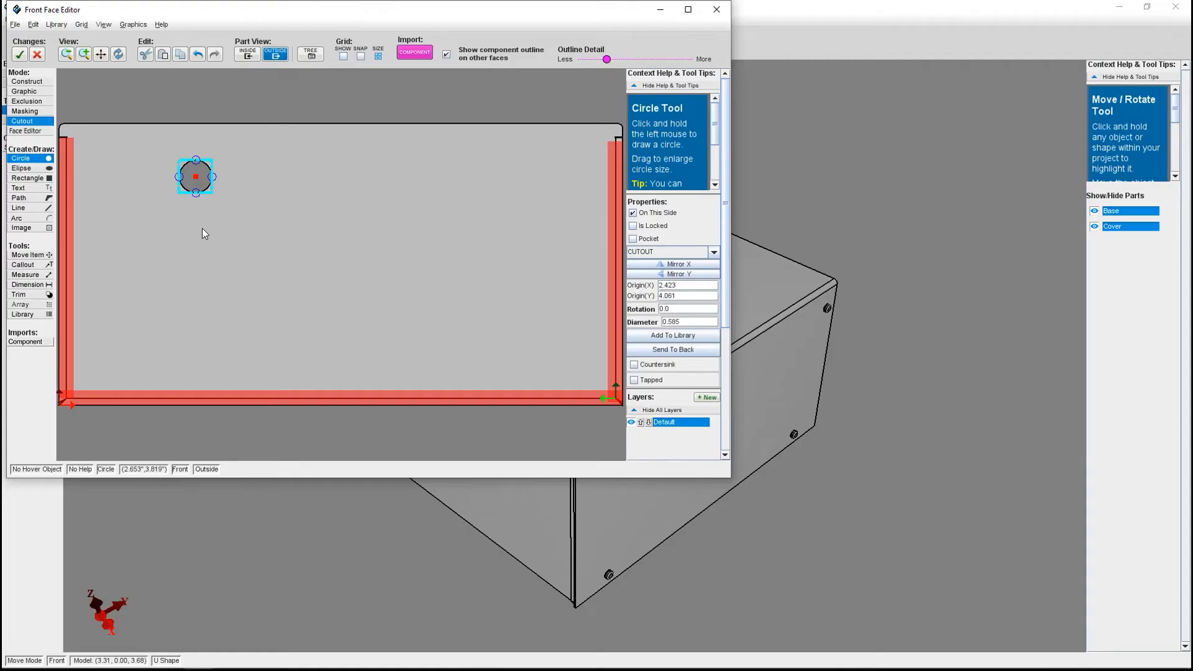
Draw five more circular cutouts on the front face to form two columns of three circles.
left_click_drag(195, 248, 207, 256)
mouse_move(197, 324)
left_mouse_down()
mouse_move(222, 346)
mouse_move(208, 339)
left_mouse_up()
left_click_drag(245, 173, 255, 180)
left_click_drag(246, 244, 259, 255)
left_click_drag(251, 324, 266, 330)
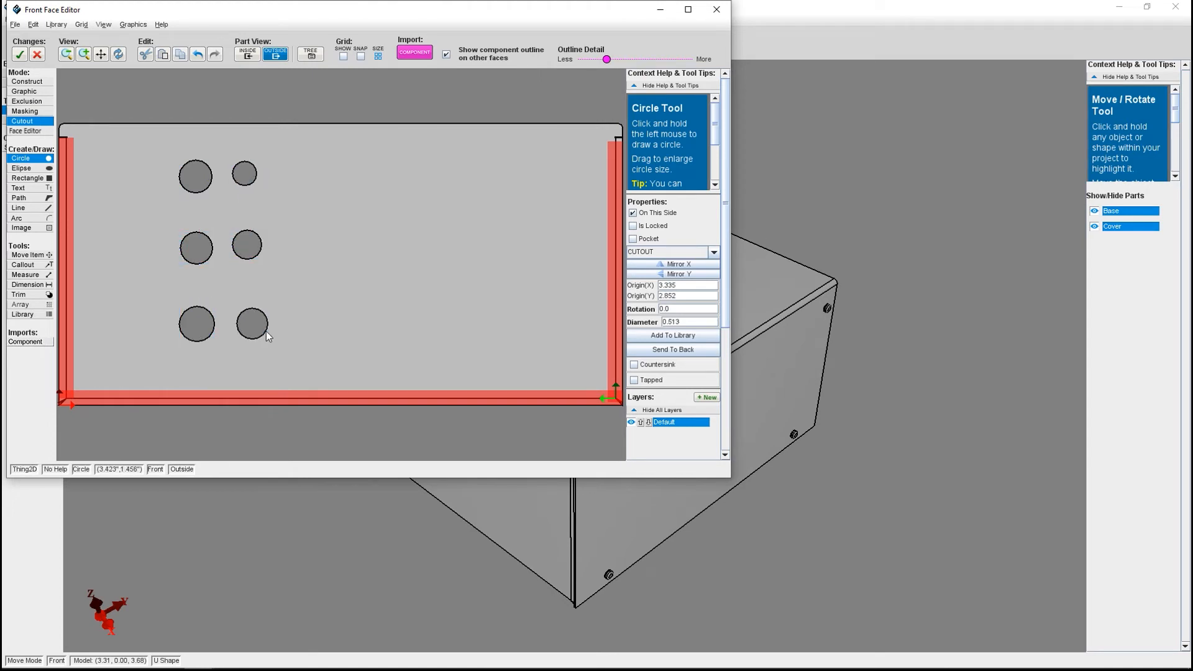
Draw a rectangular cutout about 1.35 by 0.66 inches beside the top row of circles.
key("r")
left_click_drag(296, 172, 372, 210)
left_click(48, 255)
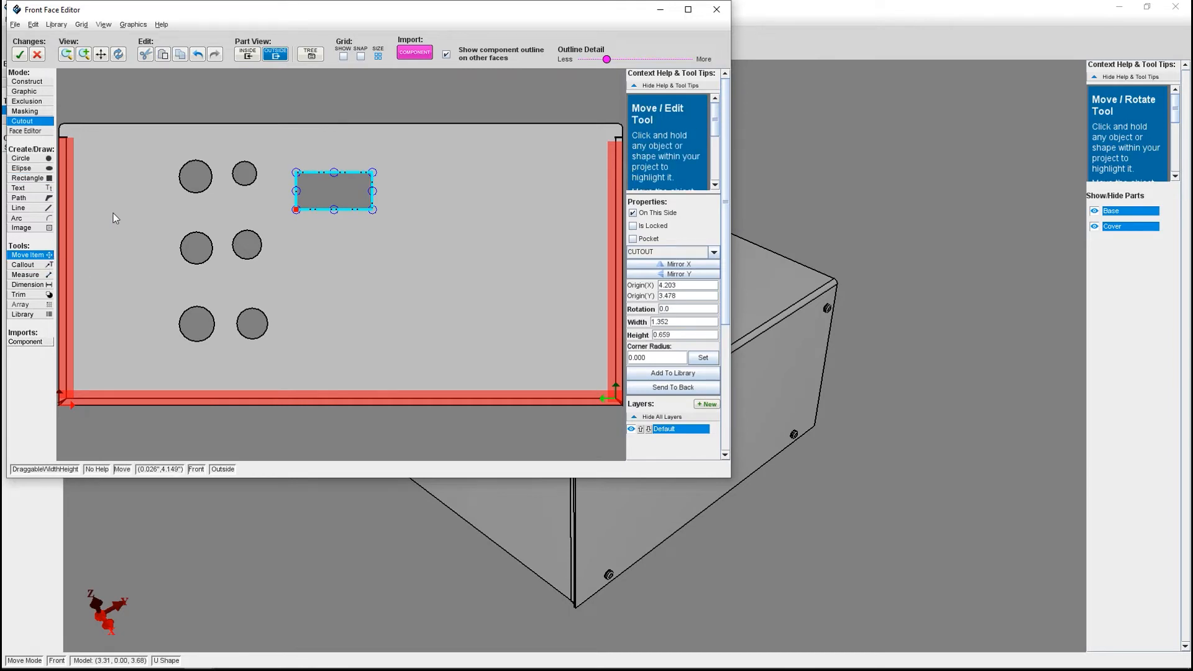
Align the origins of the three circular cutouts in the first column along a vertical line.
left_click(200, 180)
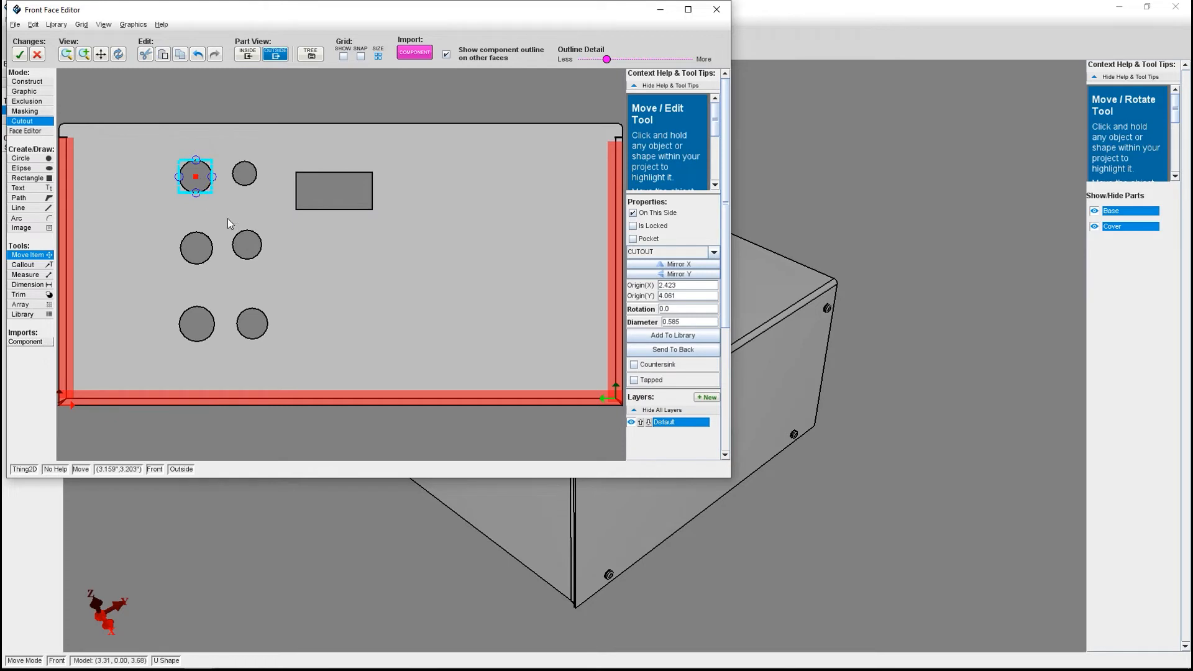
left_click(205, 258, "shift")
left_click(204, 325, "shift")
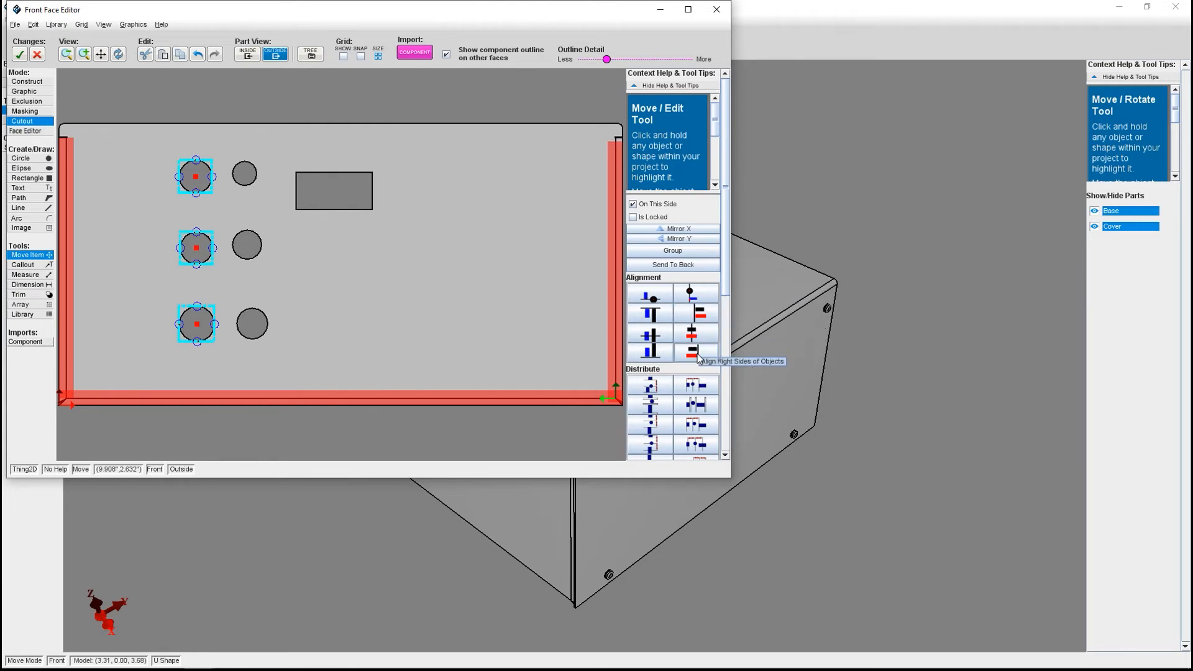
left_click(692, 300)
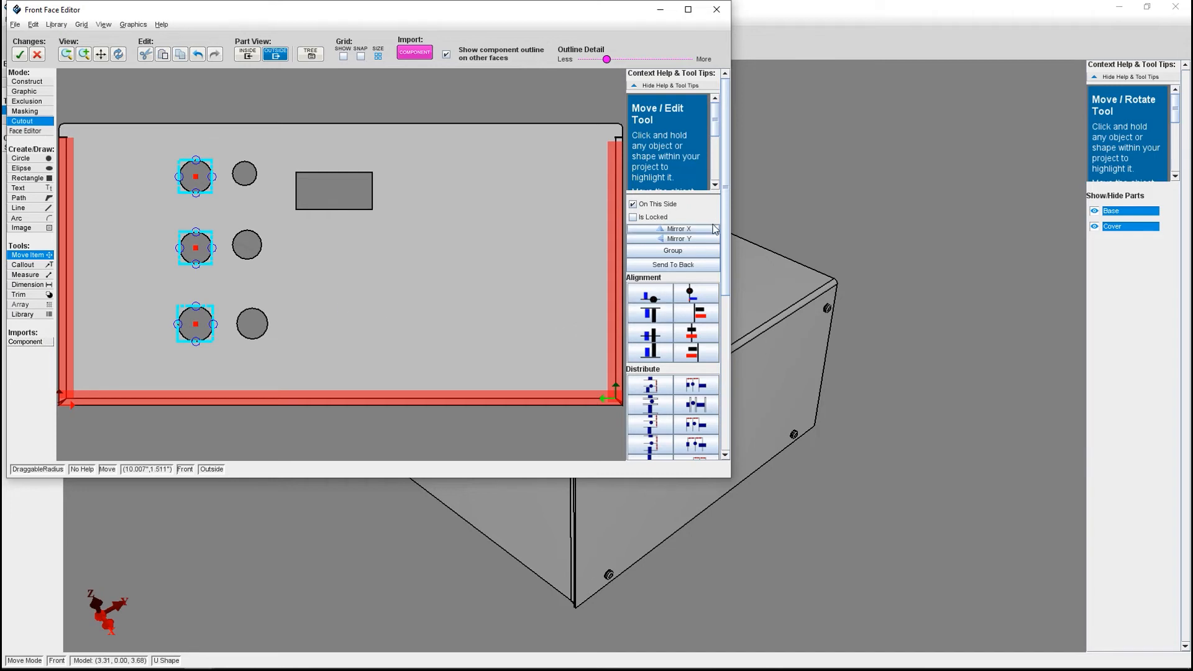
Distribute the three circular cutouts of the first column evenly in the vertical direction.
scroll(717, 243, "down", 3)
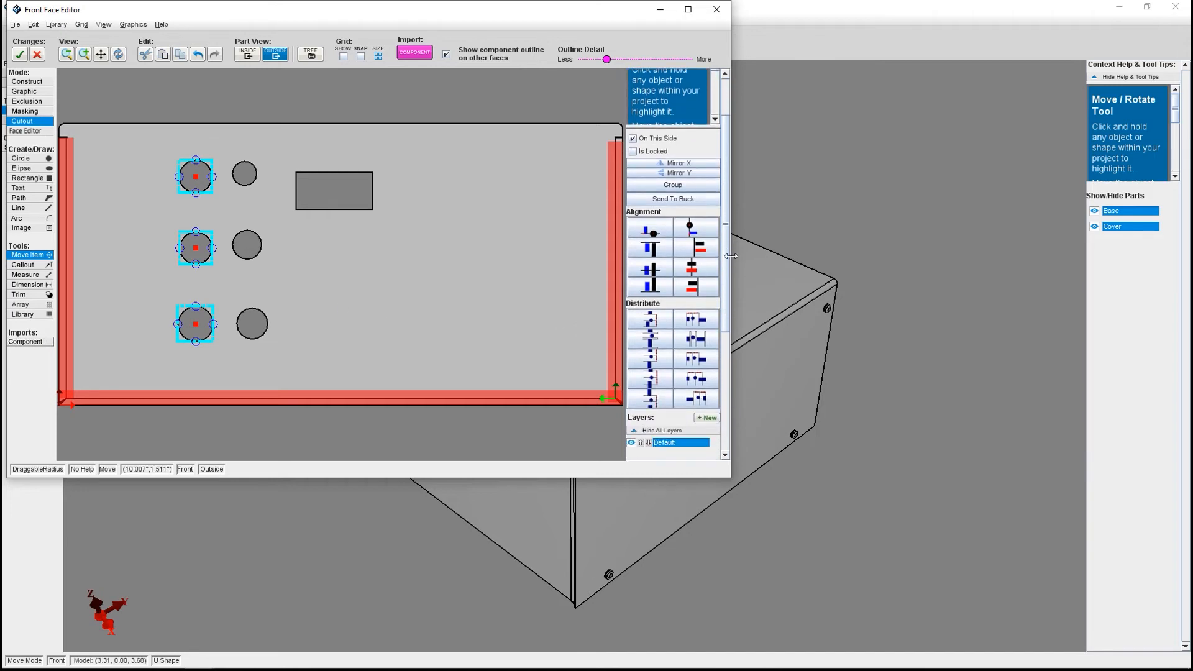
scroll(728, 267, "down", 2)
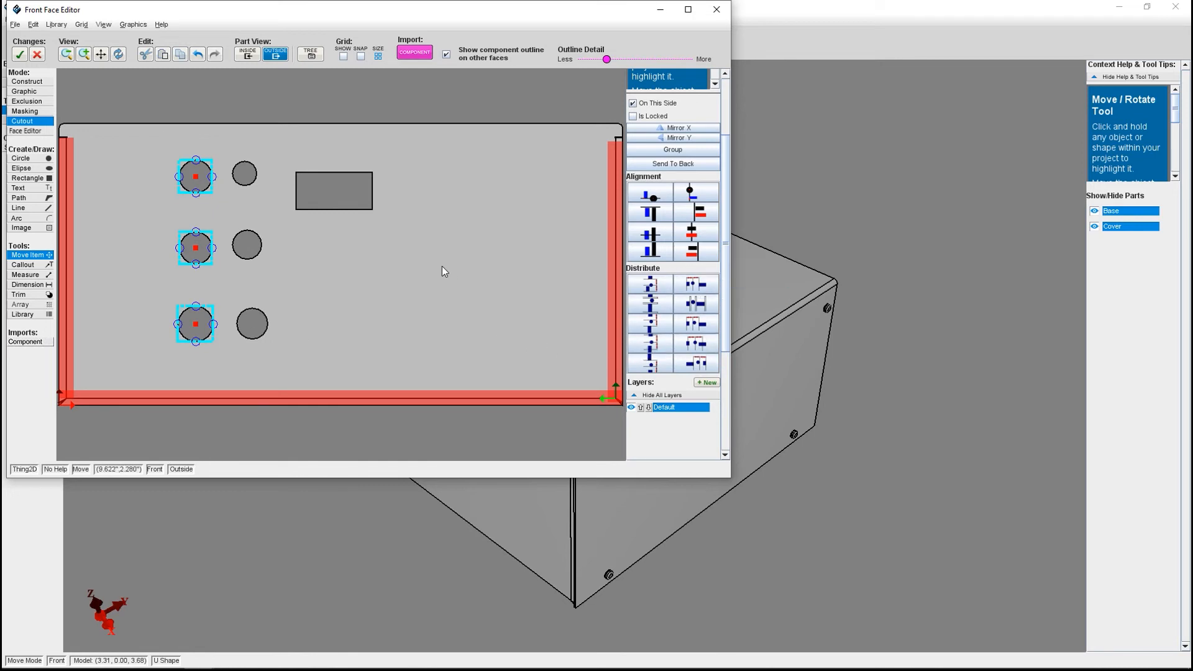
left_click(659, 291)
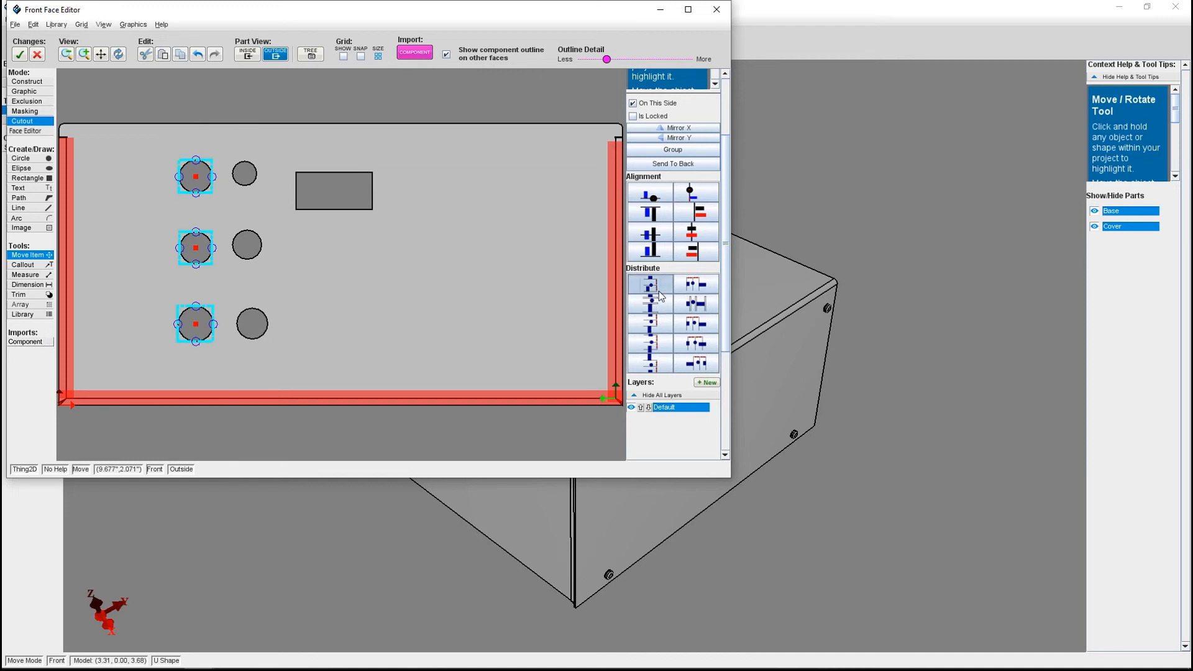
Align the origins of the two top-row circular cutouts and the rectangular cutout along a horizontal line.
left_click(196, 176)
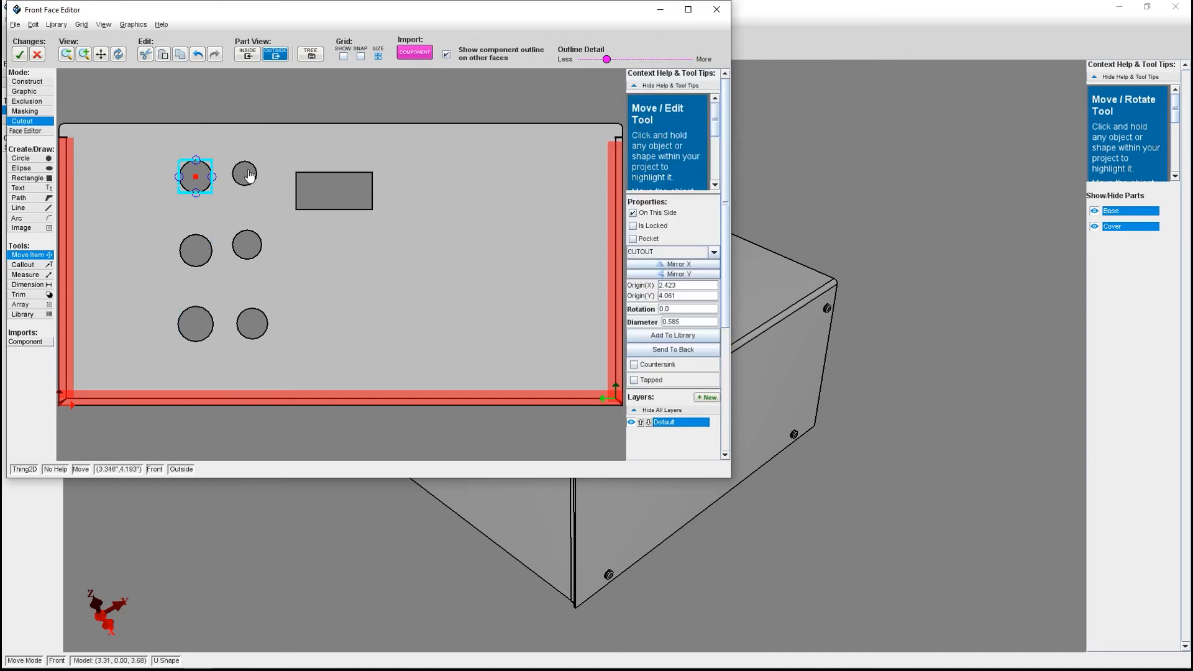
left_click(248, 175, "shift")
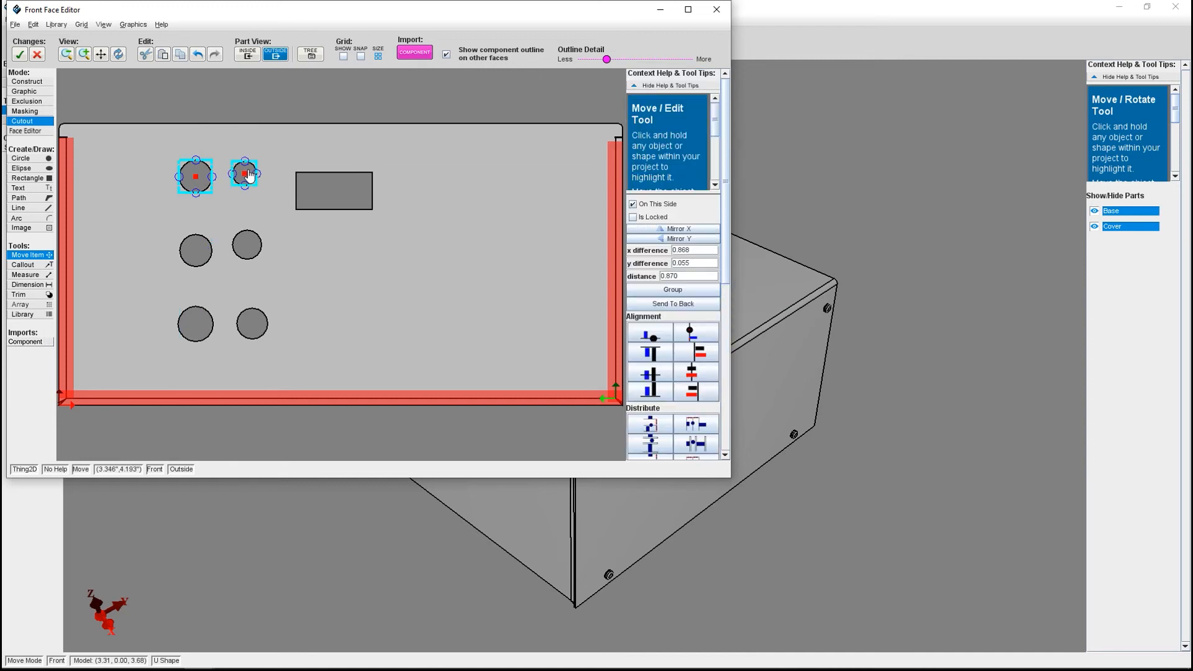
left_click(323, 188, "shift")
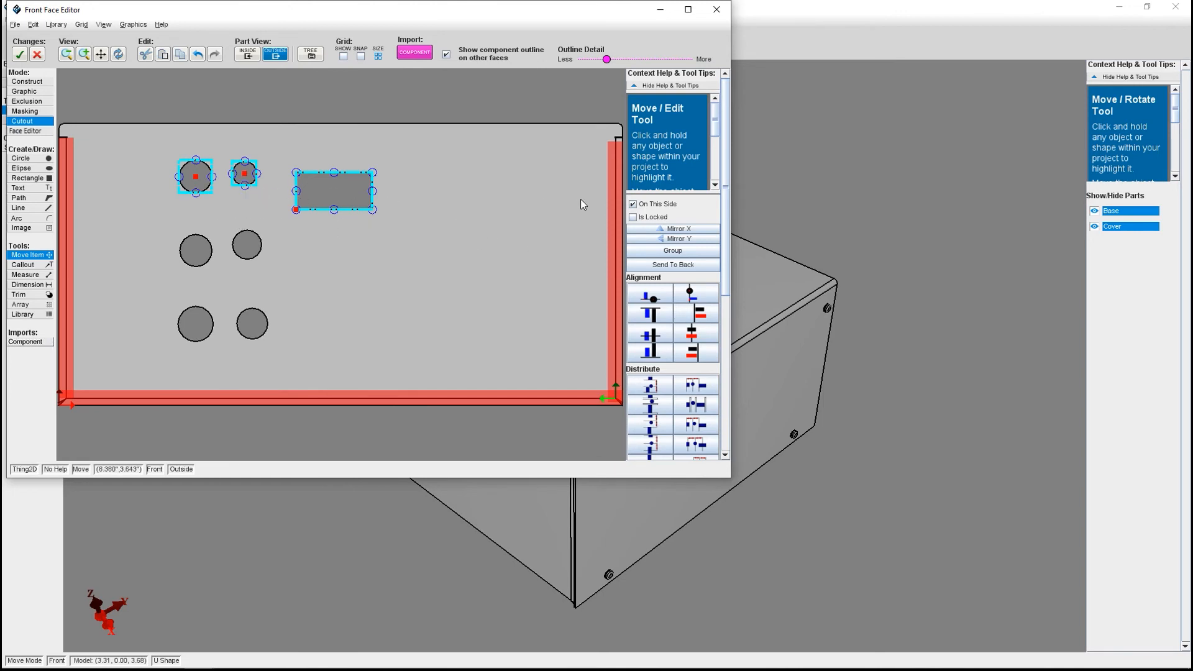
left_click(649, 295)
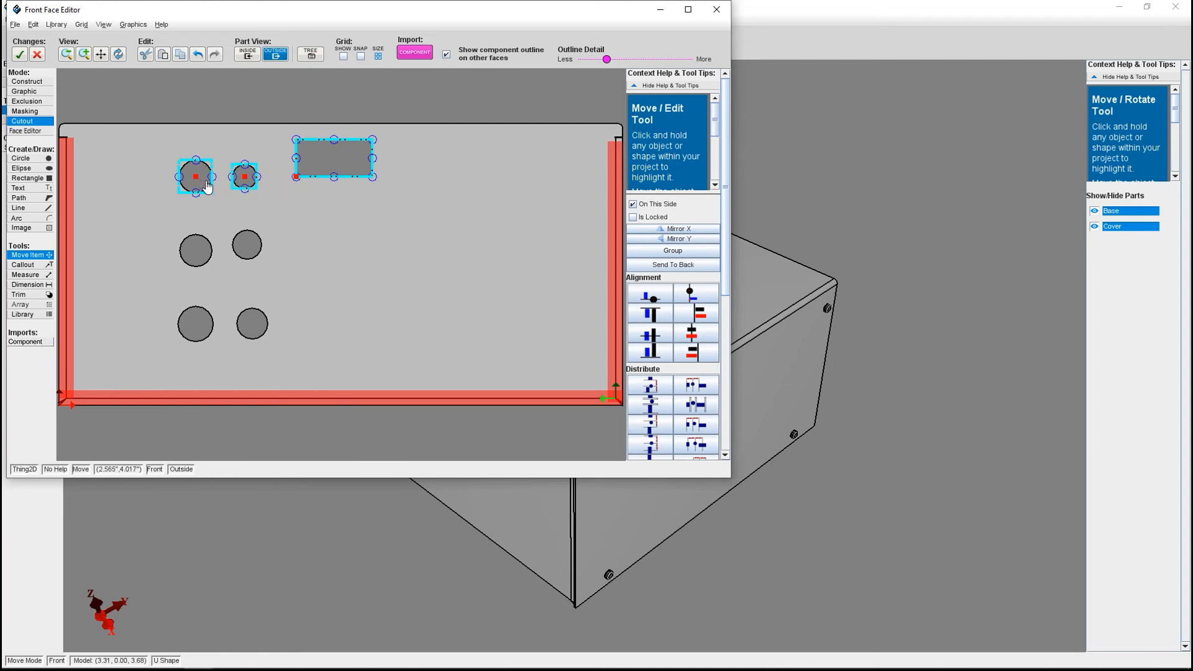
Accept the front face changes.
left_click(310, 165, "shift")
left_click(246, 180, "shift")
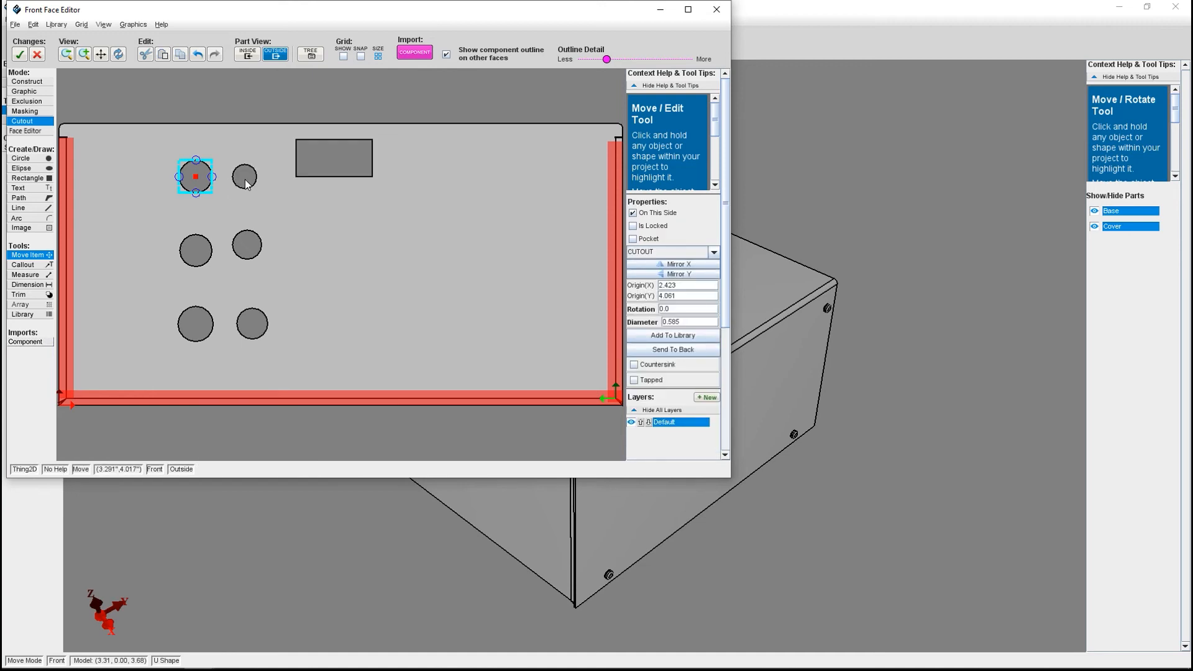
left_click(246, 181)
left_click(19, 56)
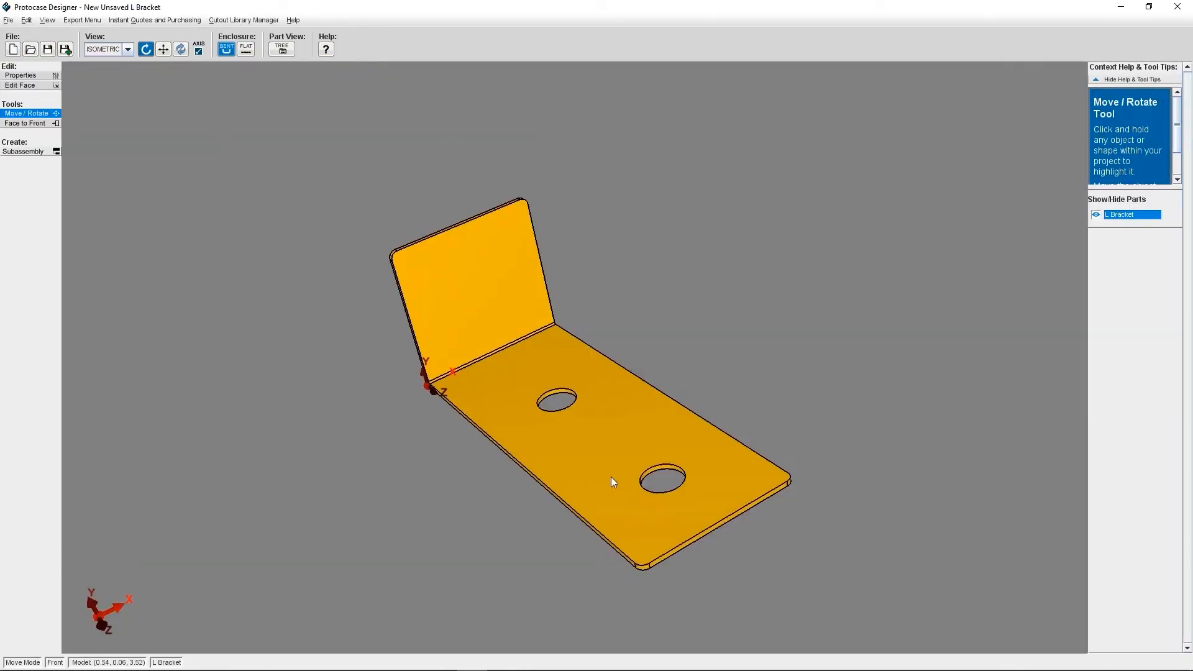
left_click_drag(610, 476, 661, 468)
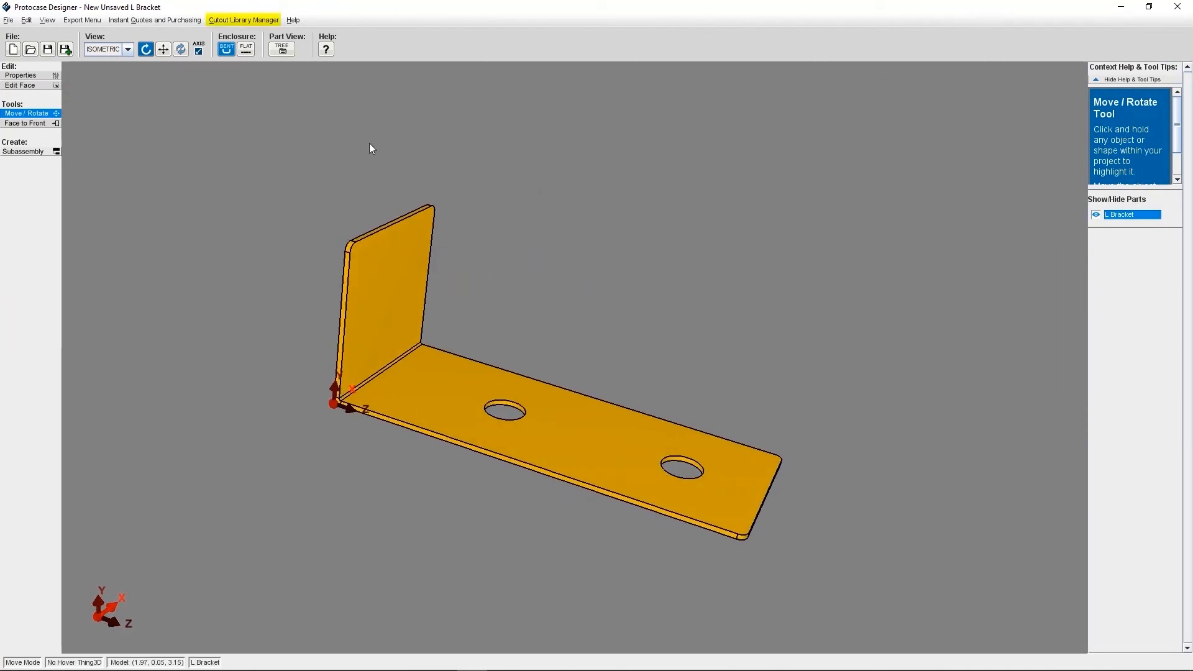